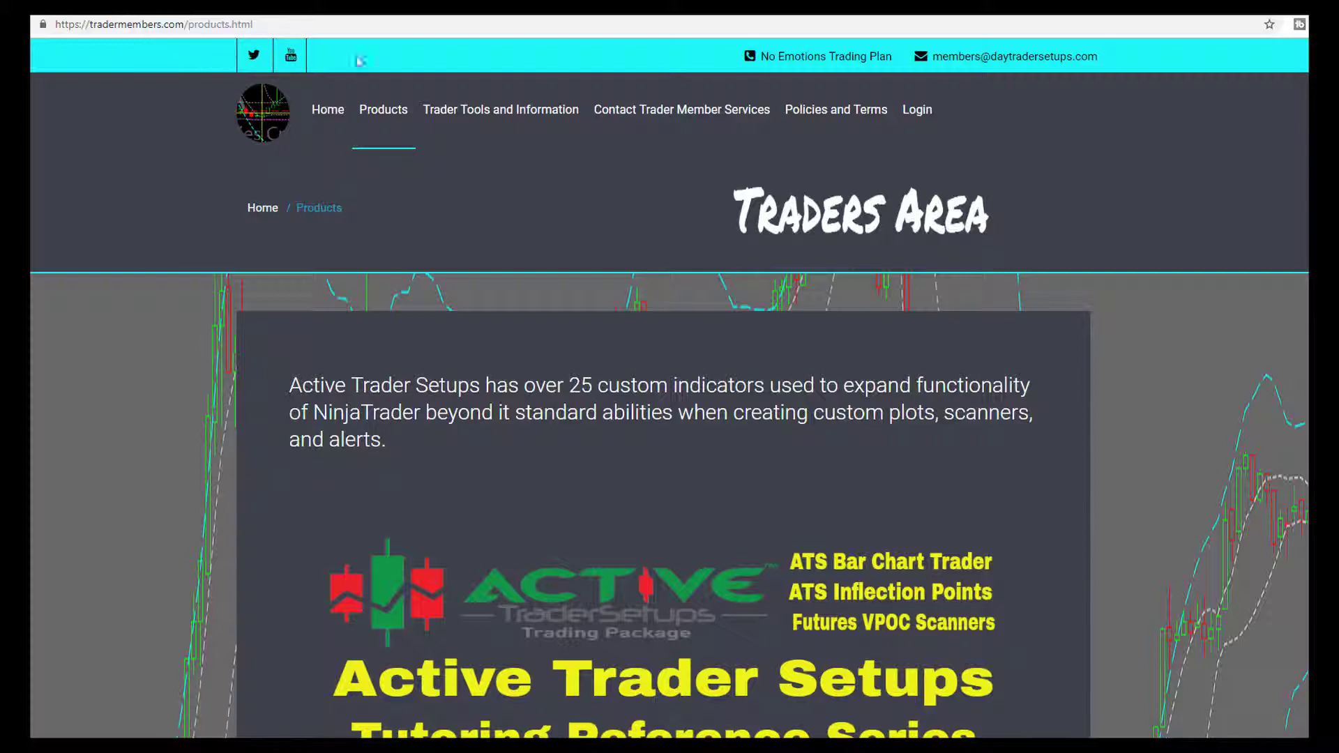
Scroll down the Trader Members products page toward the 3 Data Algo Inflection Chart videos.
mouse_move(373, 114)
scroll(669, 387, "down", 10)
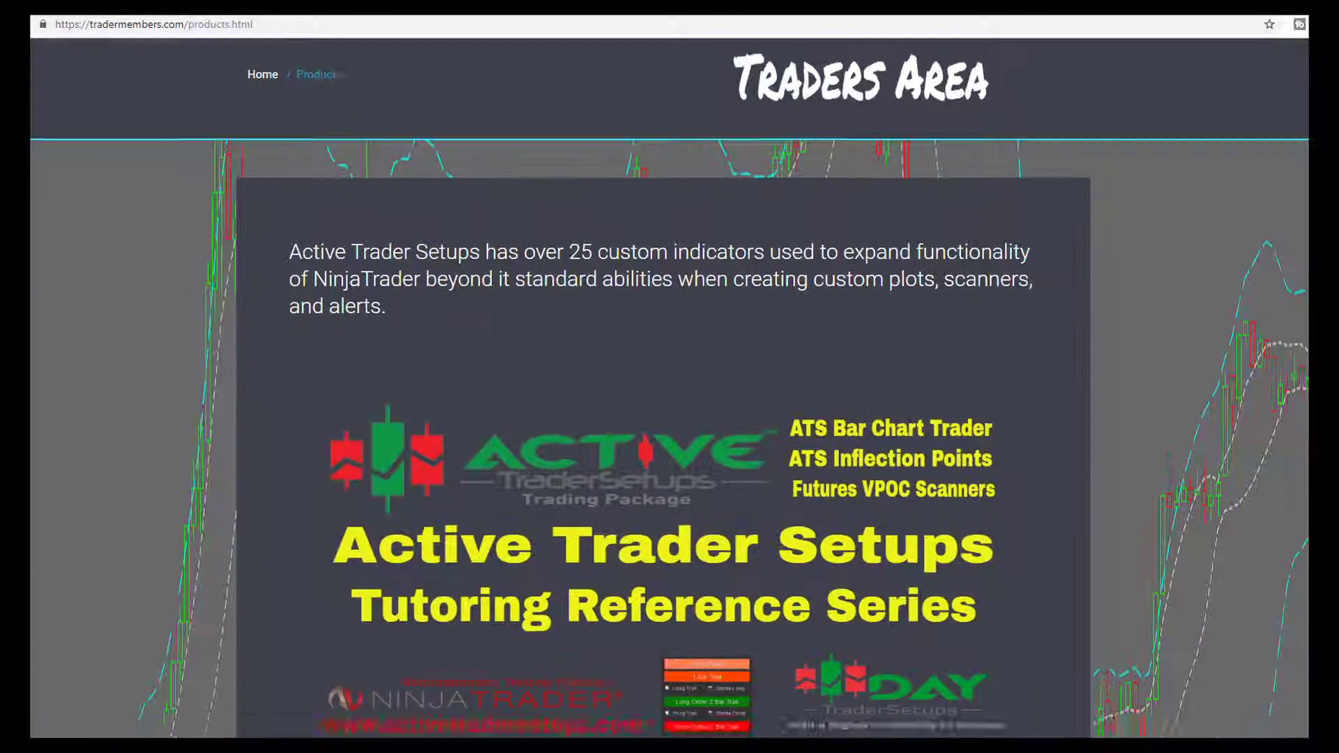
scroll(669, 387, "down", 20)
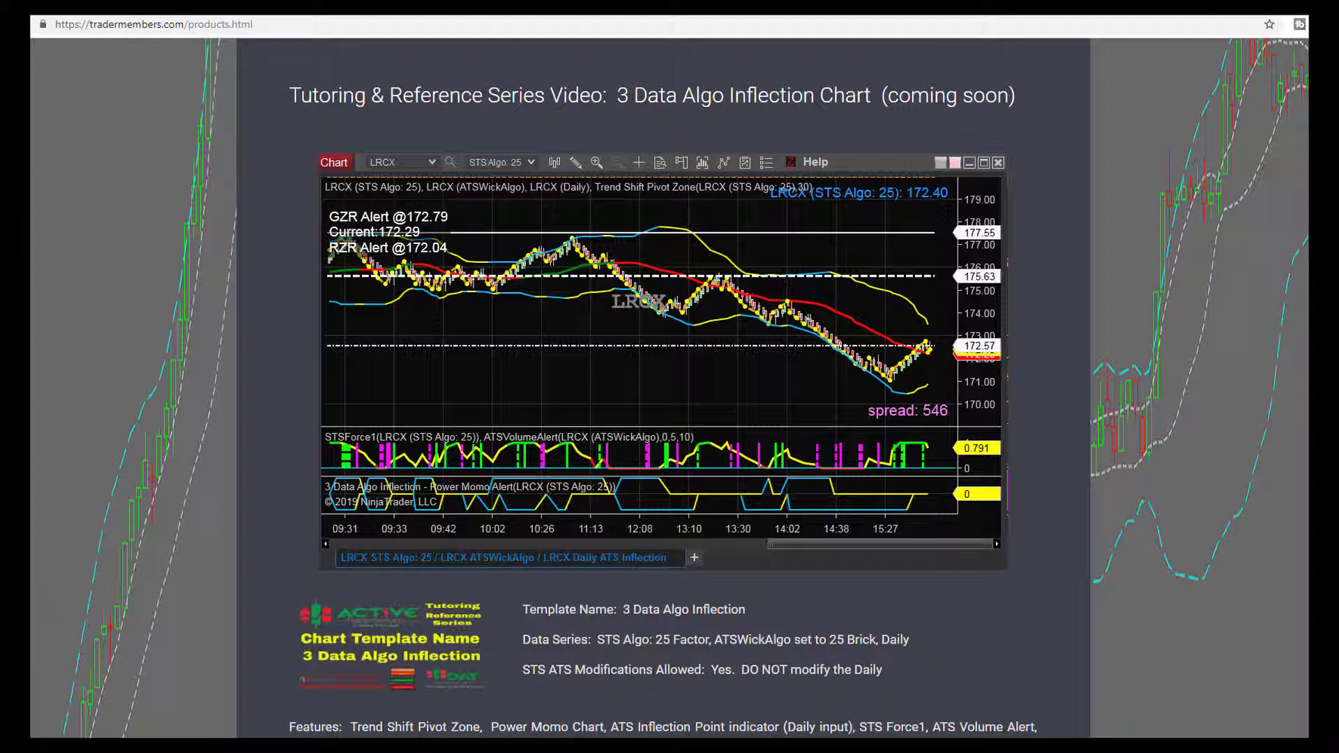
scroll(669, 387, "down", 1)
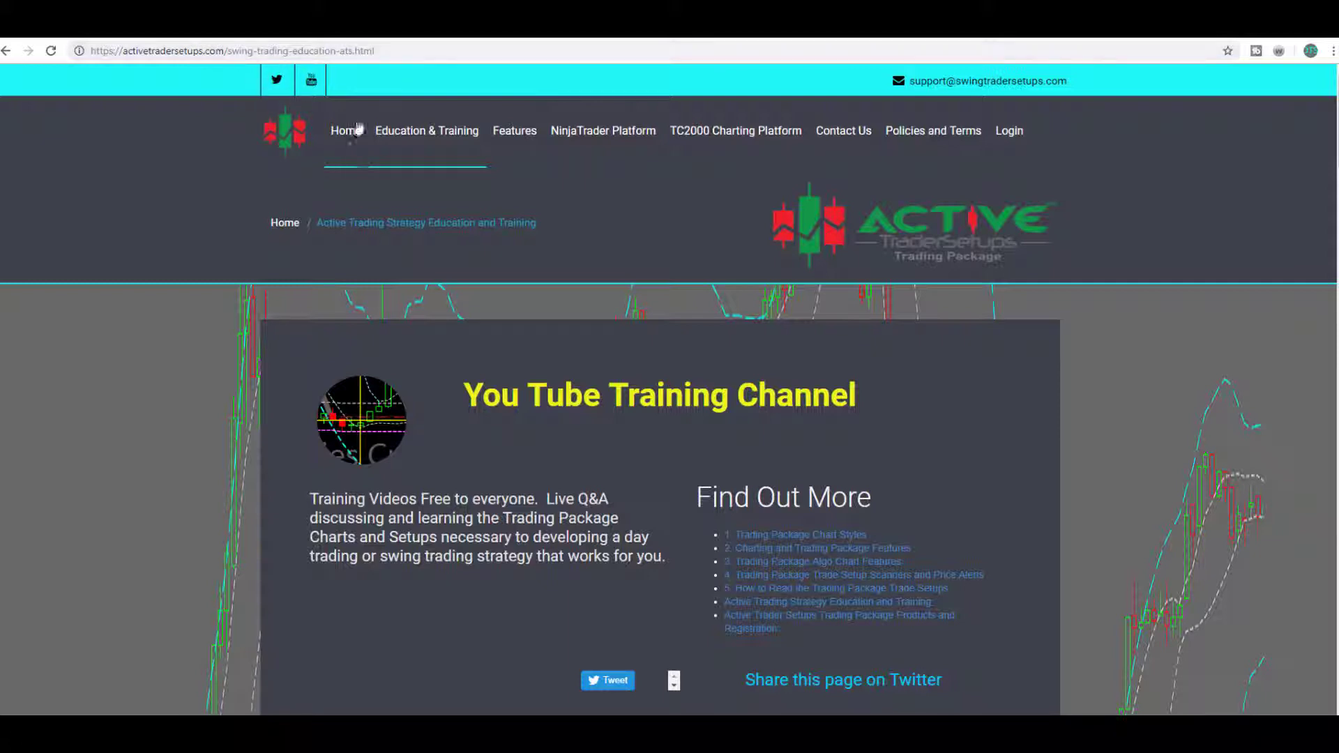
mouse_move(515, 135)
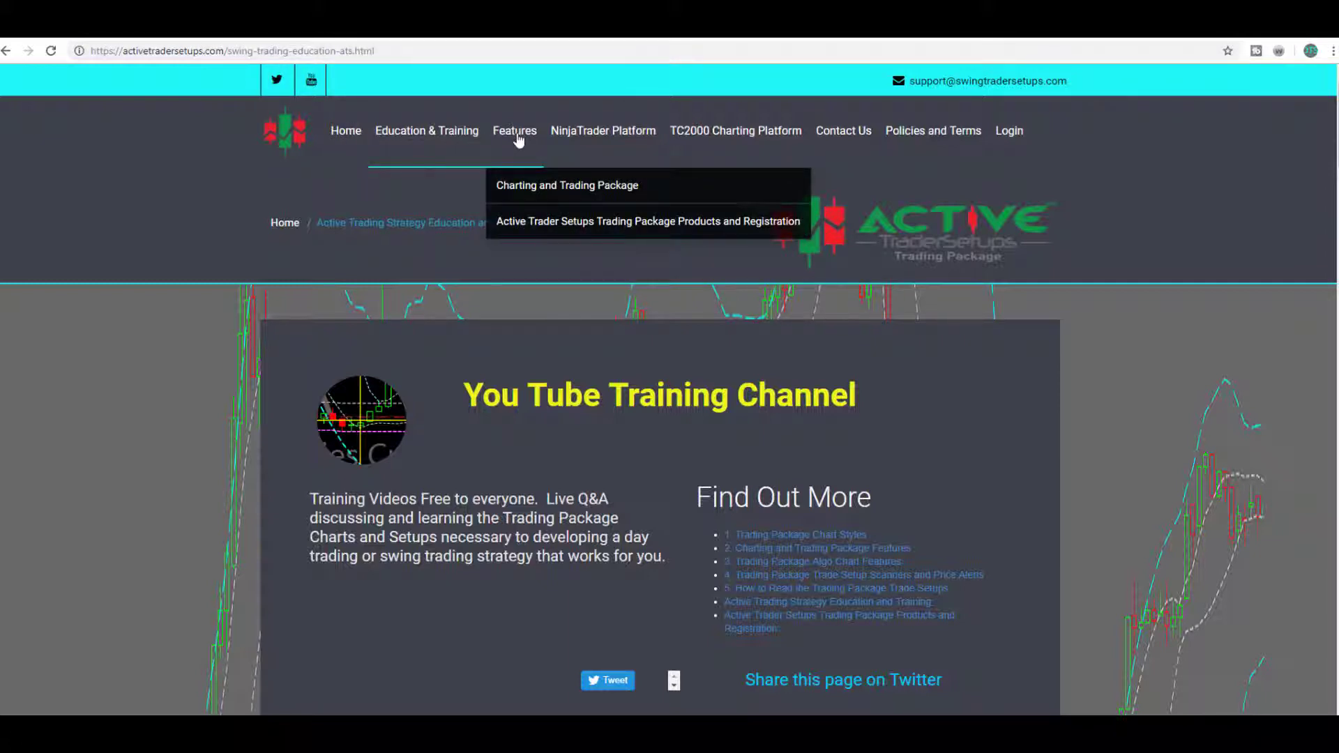
mouse_move(851, 141)
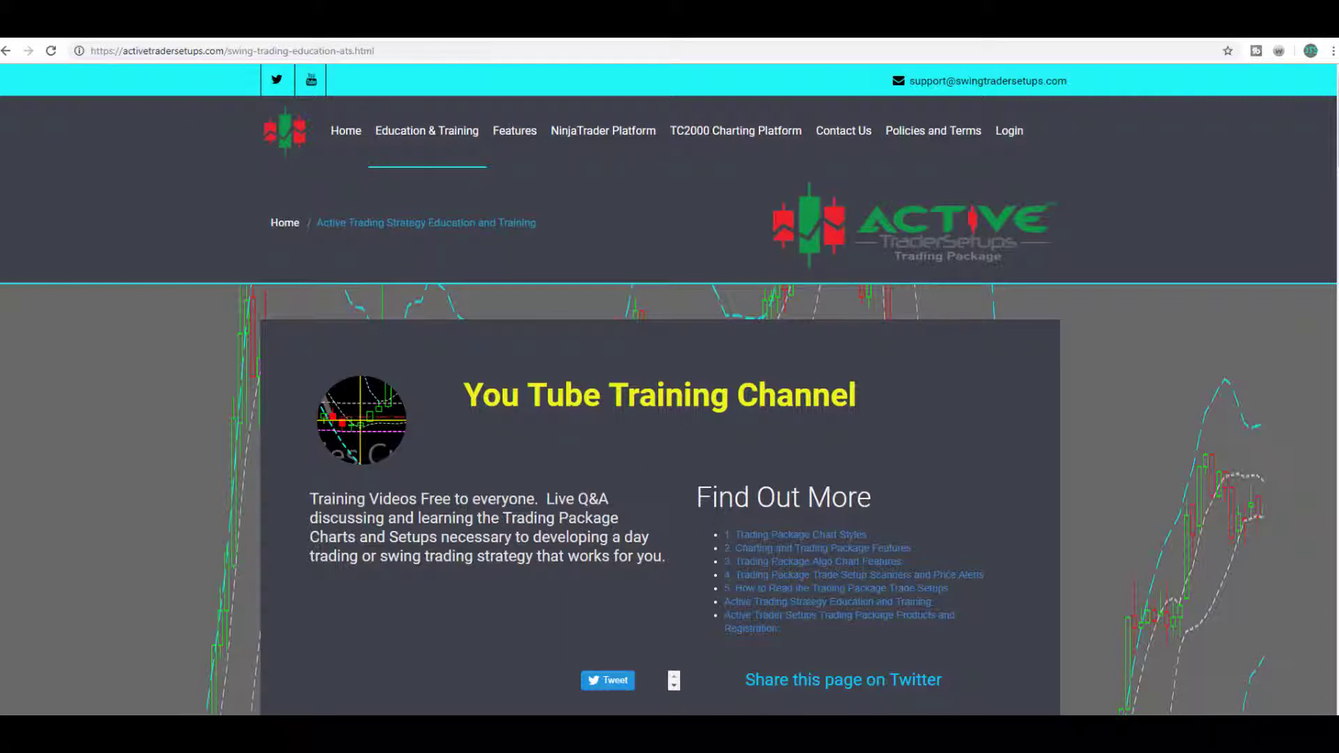
Return to the Products – Trader Members tab and scroll to the 3 Data Algo Inflection Chart section.
left_click(241, 22)
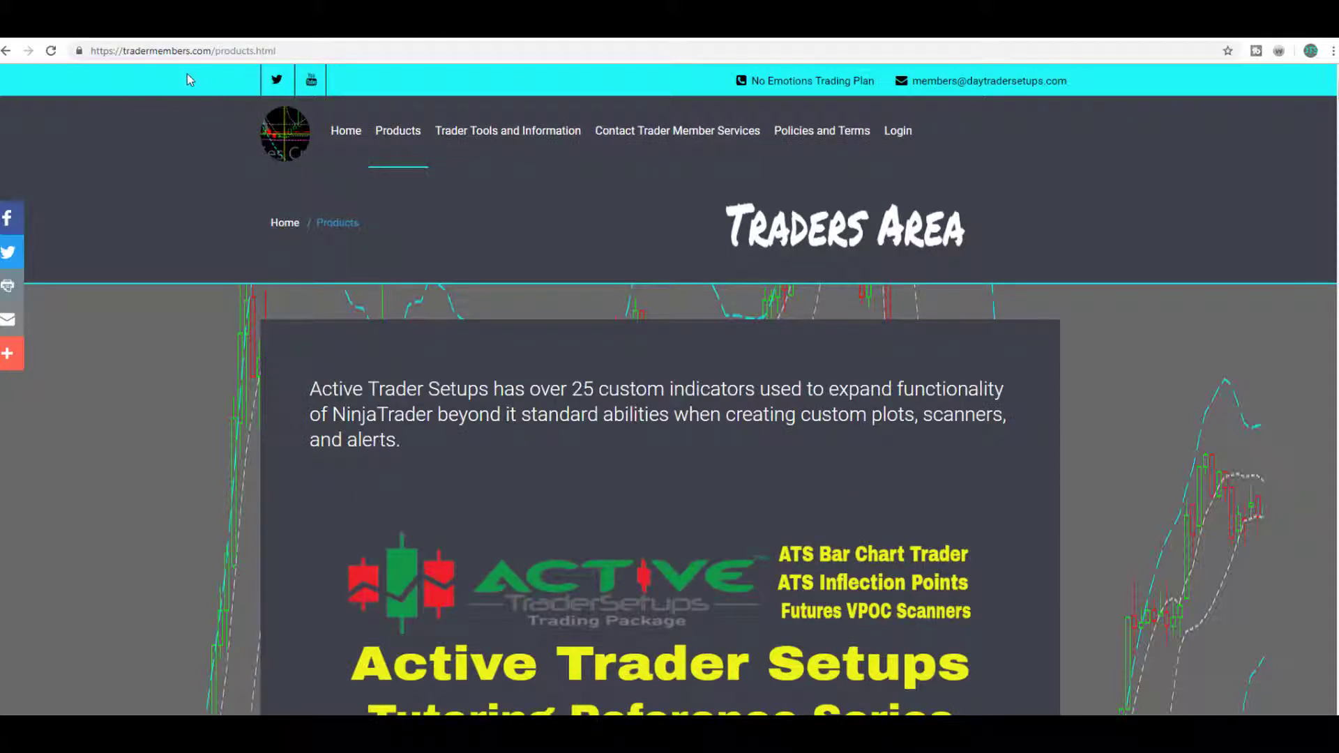
mouse_move(391, 134)
scroll(670, 391, "down", 6)
scroll(669, 391, "down", 18)
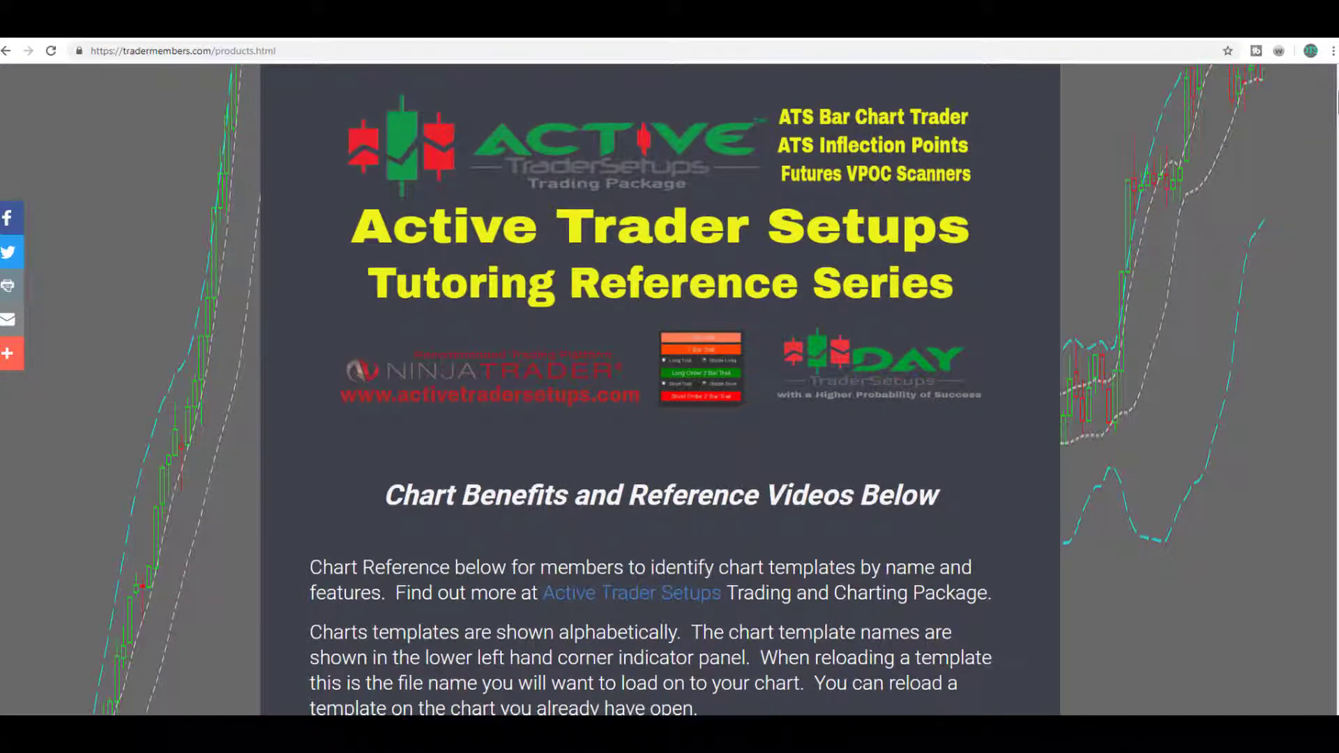
scroll(1336, 146, "down", 15)
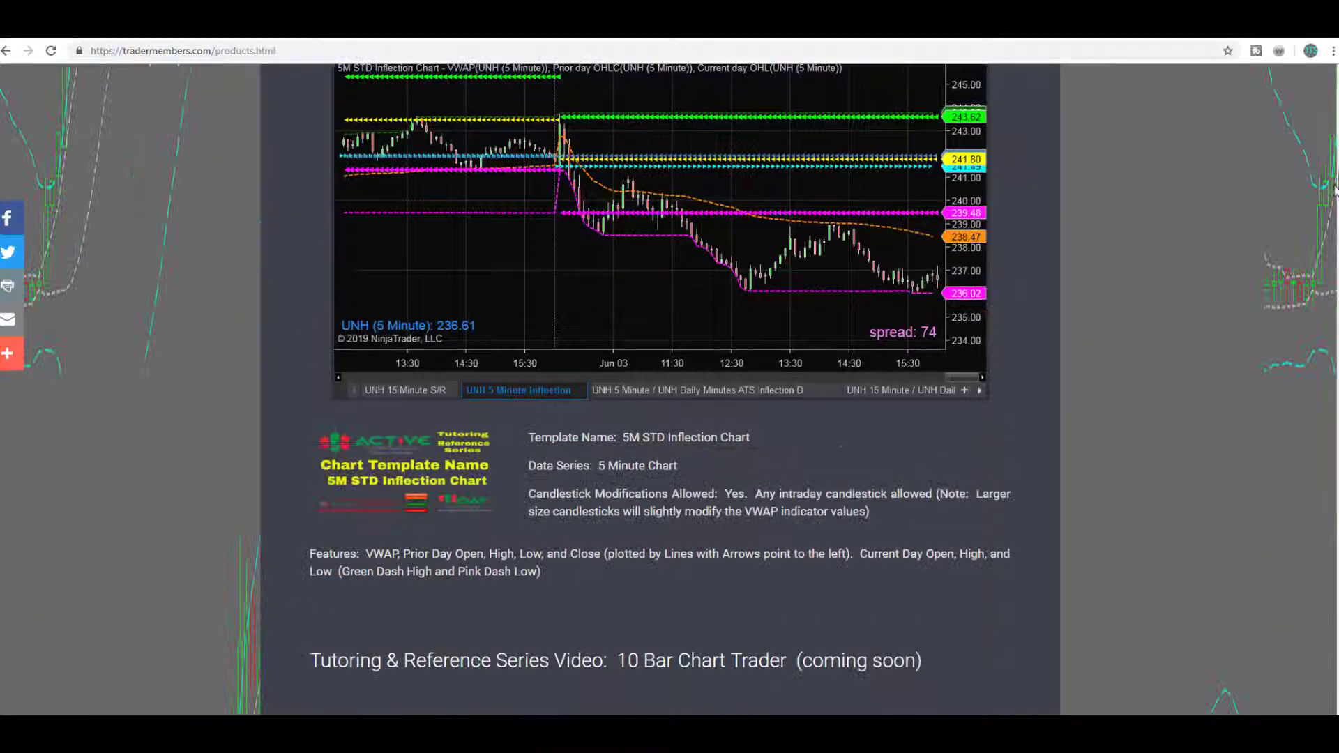
Scroll the page back up to the video showing NinjaTrader's PKG 60 Minute chart with weekly inflection levels.
left_click_drag(1336, 189, 1334, 83)
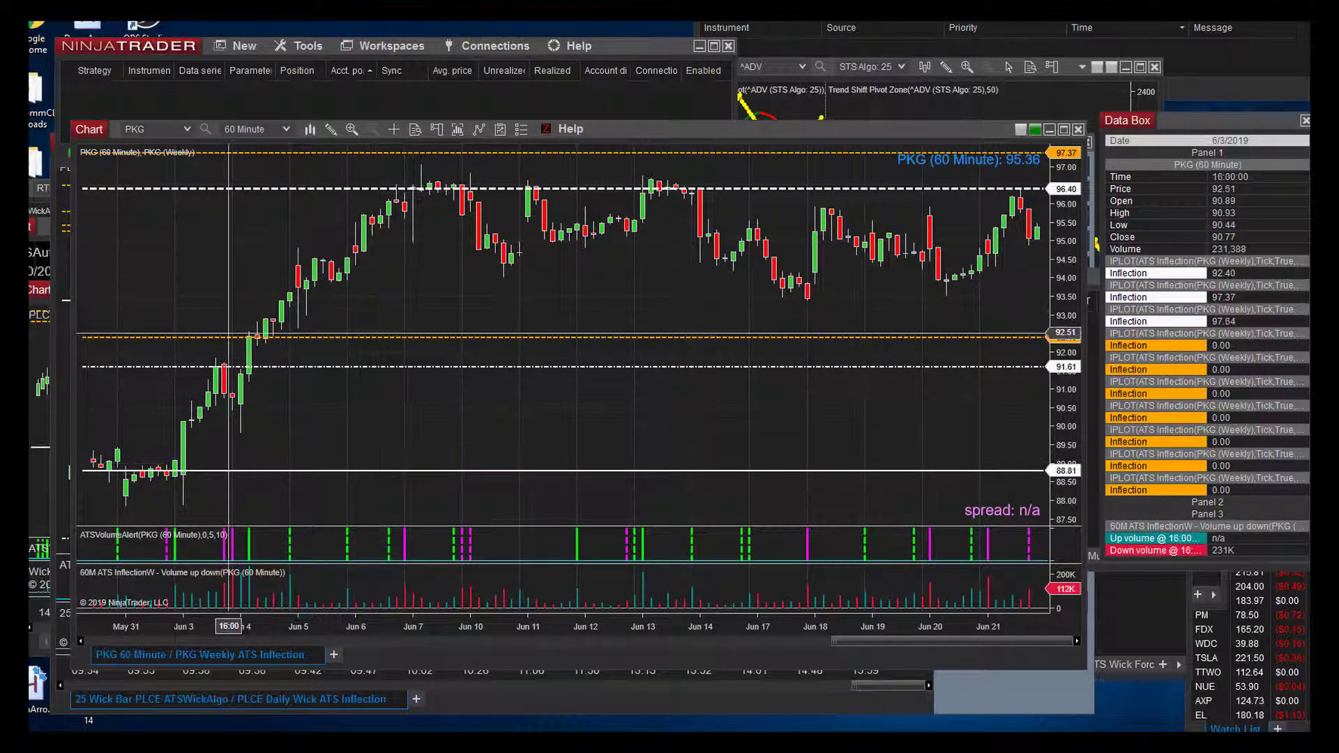
Switch the PKG chart to 15 Minute bars and rescale the axes to show history back to Jun 14.
left_click(286, 131)
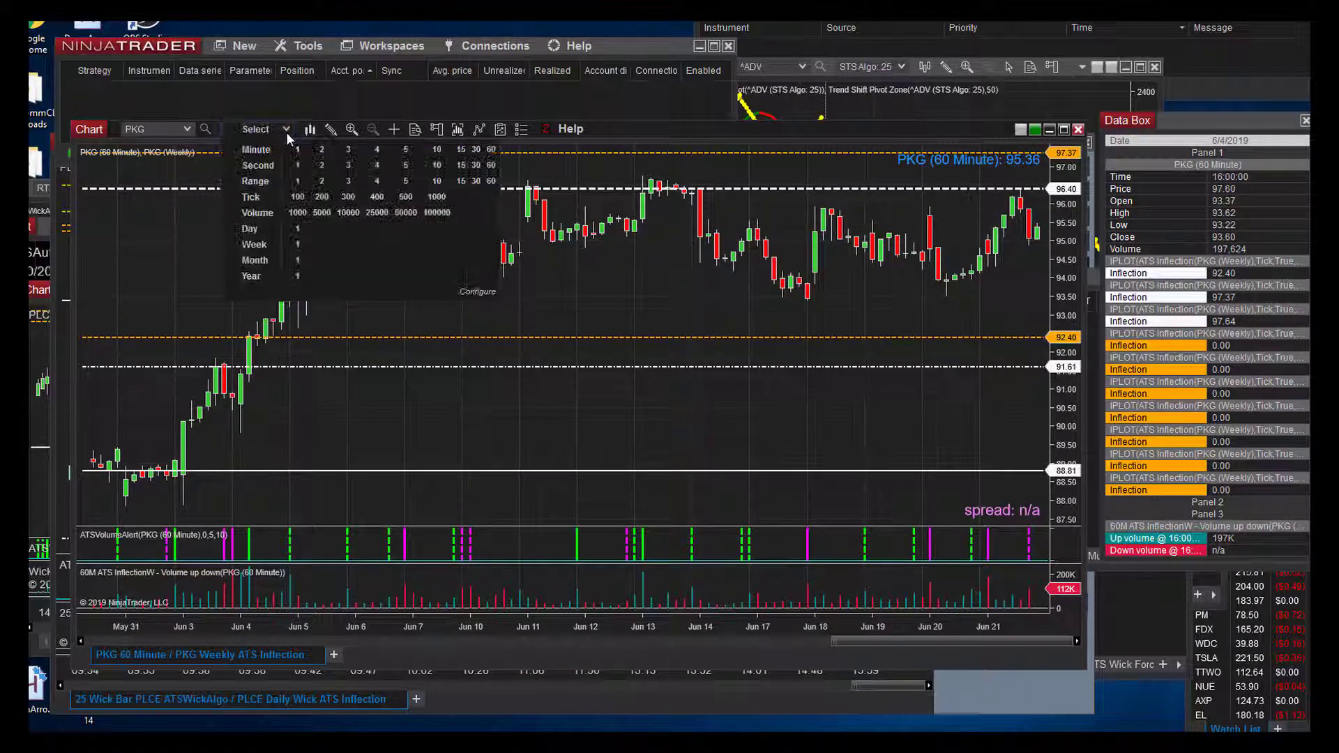
left_click(460, 149)
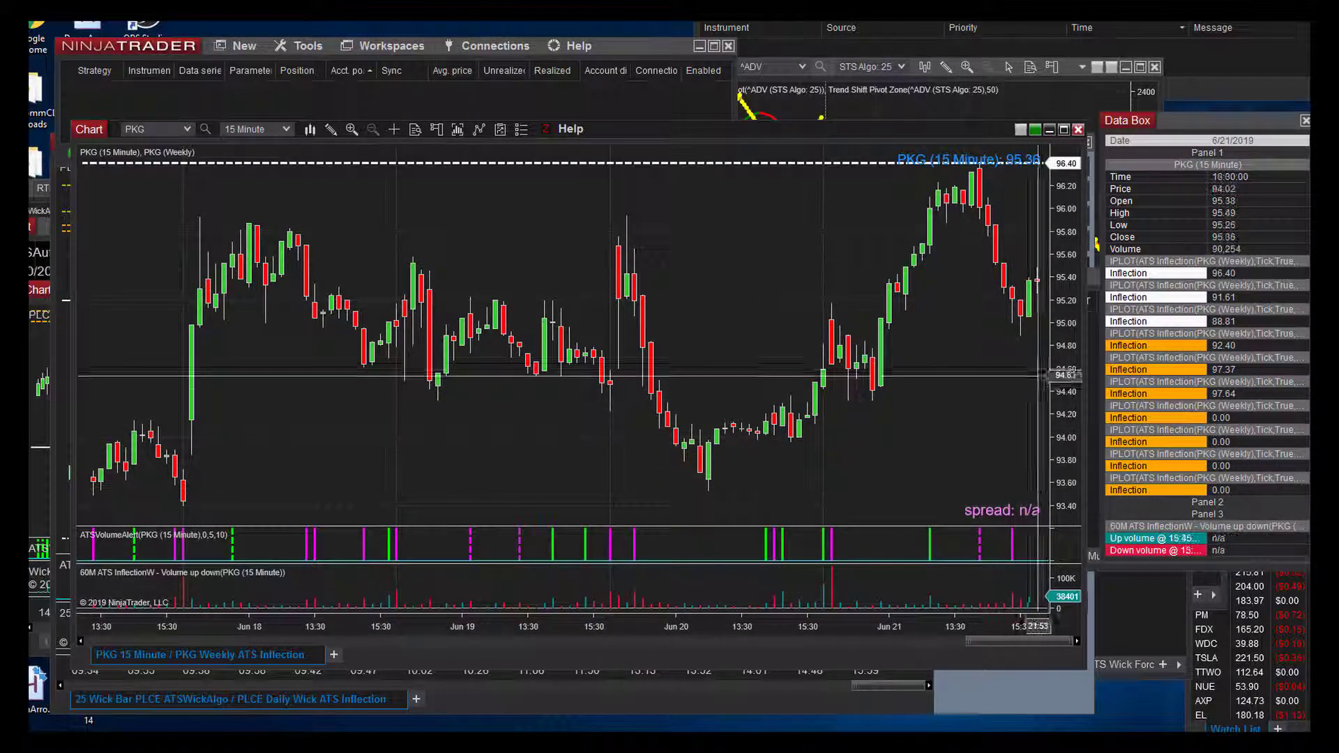
left_click_drag(1067, 290, 1075, 538)
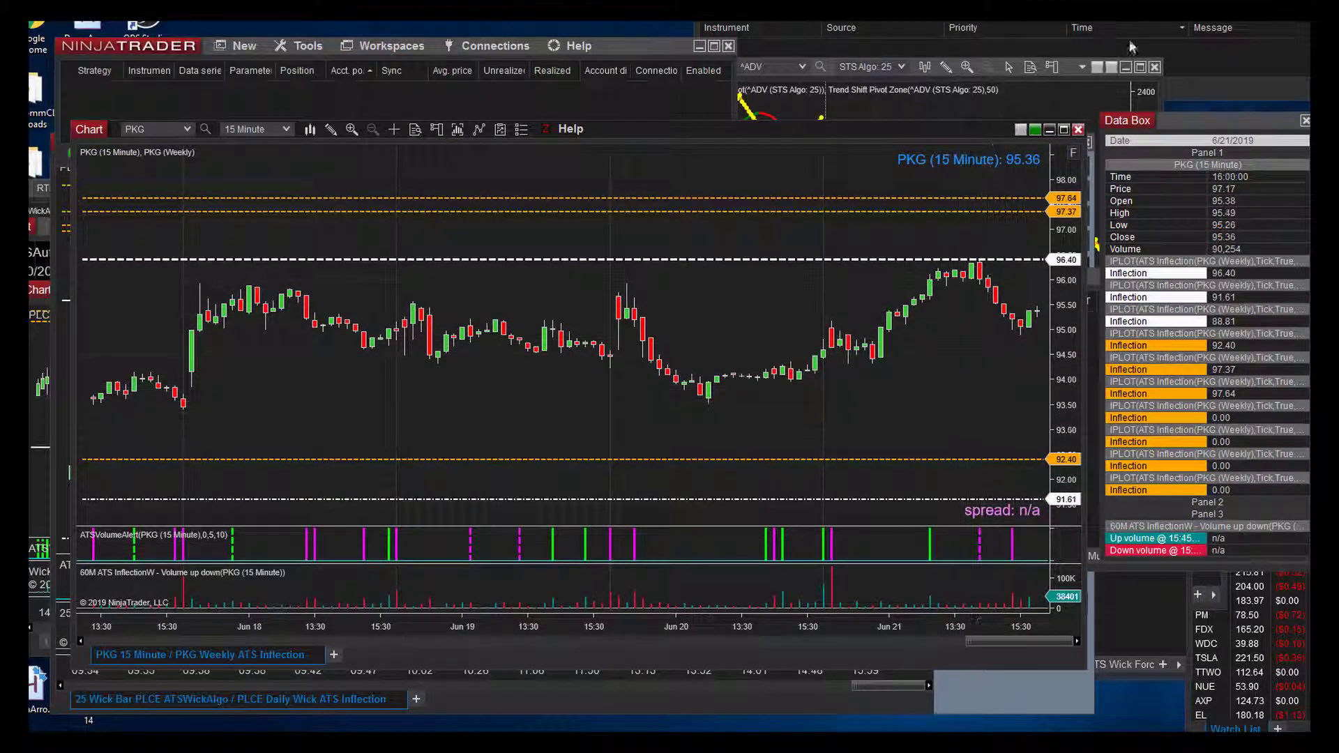
double_click(1073, 152)
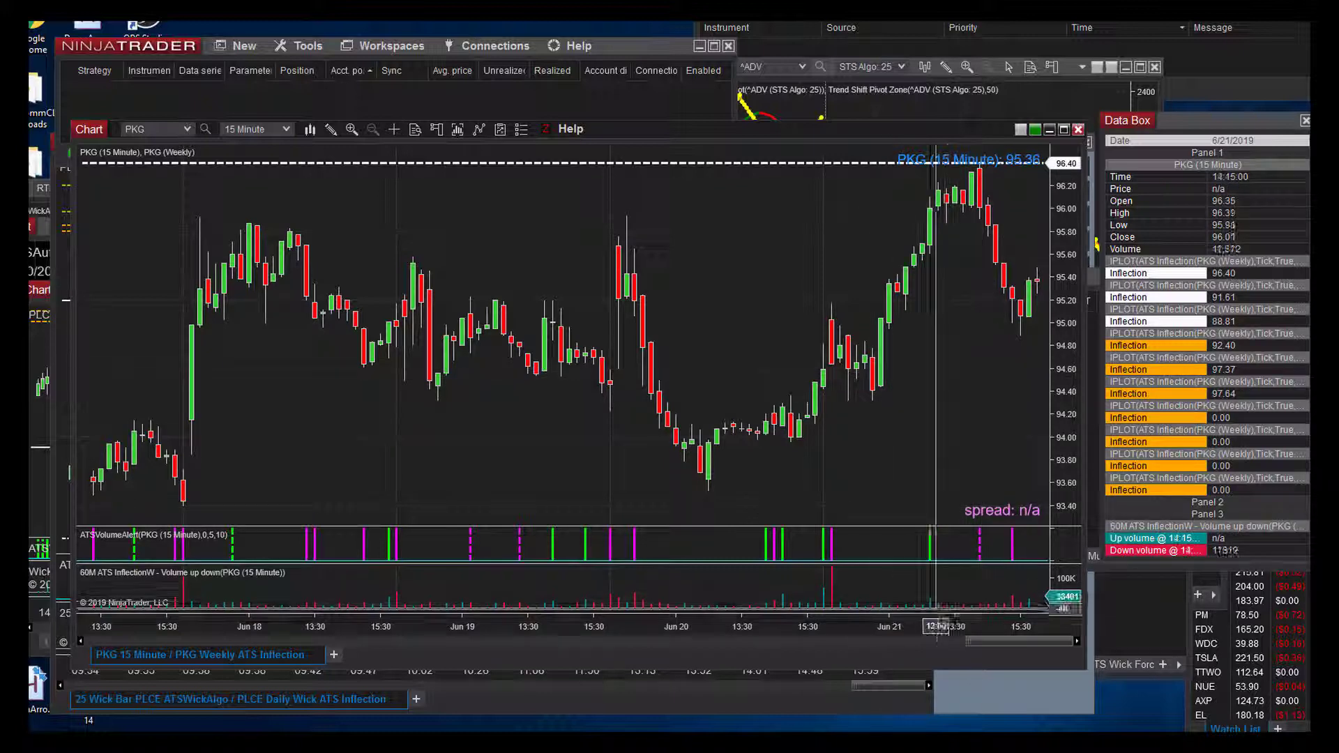
left_click_drag(927, 629, 978, 643)
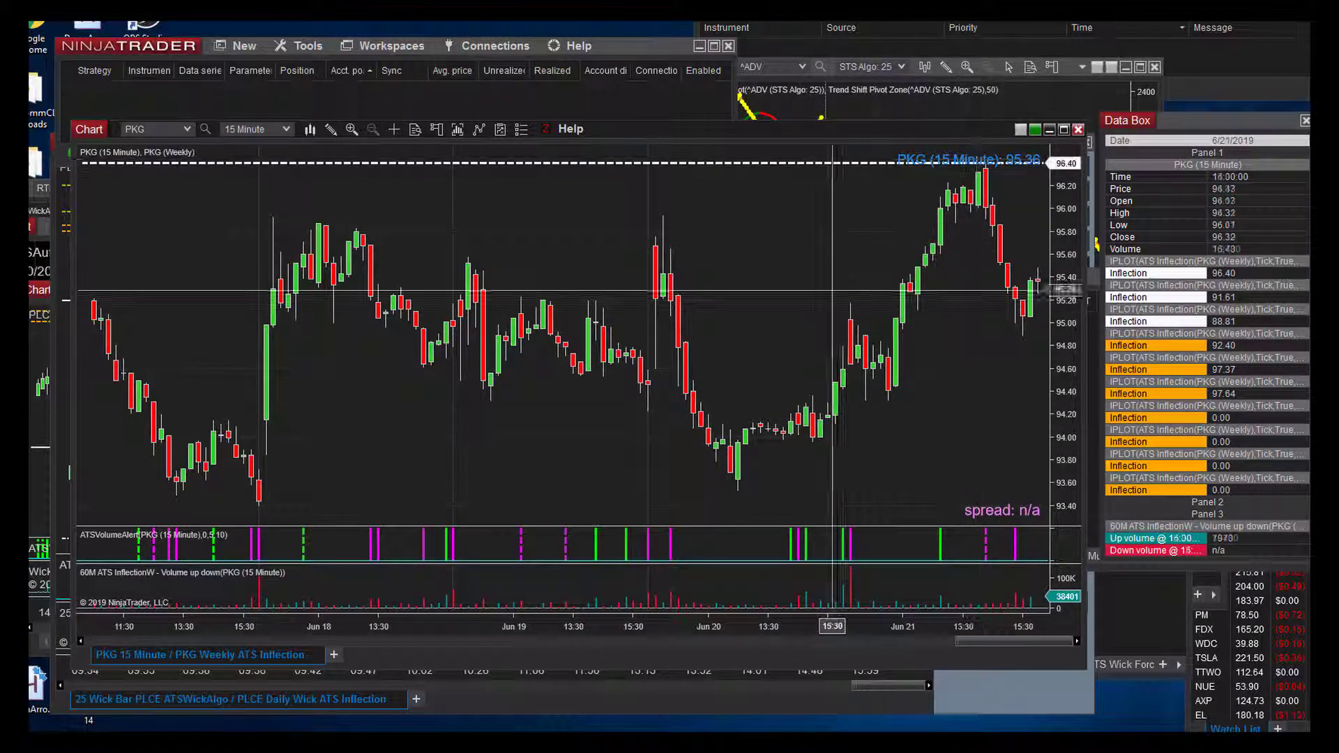
left_click_drag(846, 647, 907, 639)
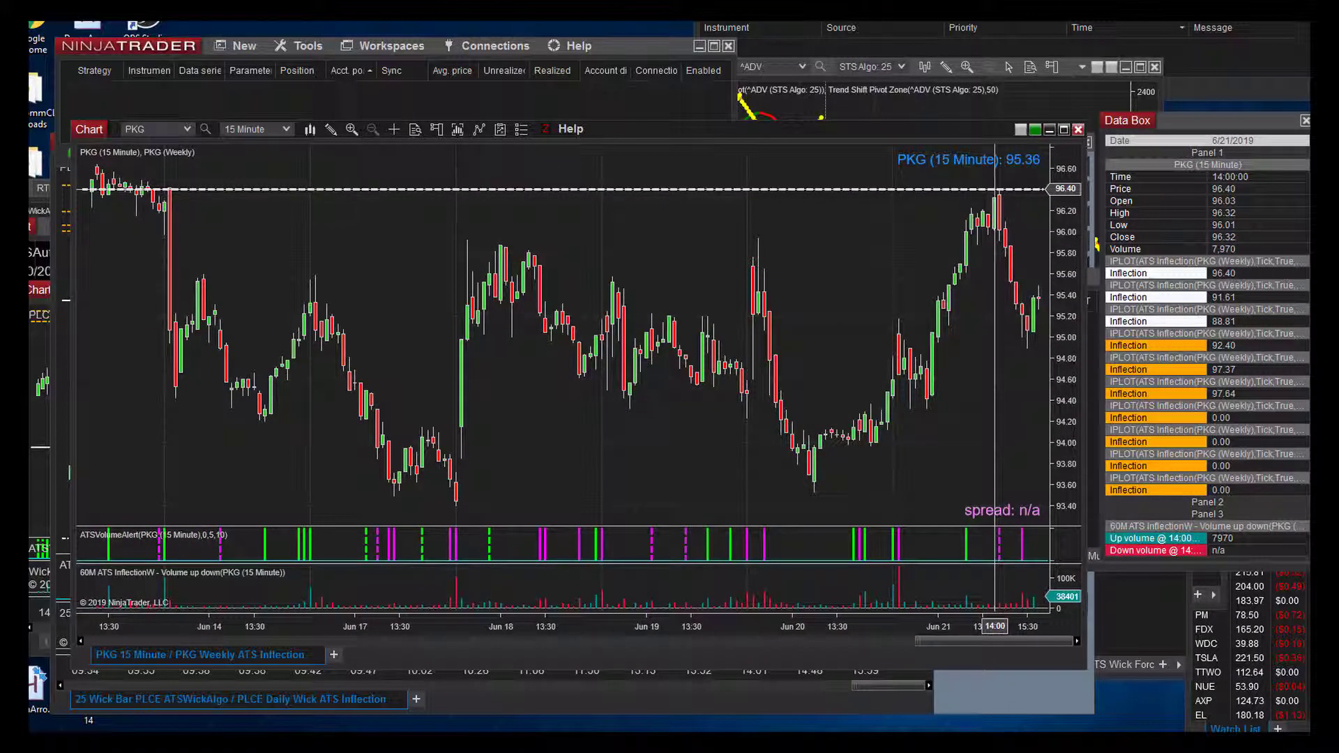
Stretch the price scale to show the orange inflection lines and fine-tune the time axis spacing.
left_click_drag(1075, 204, 1072, 457)
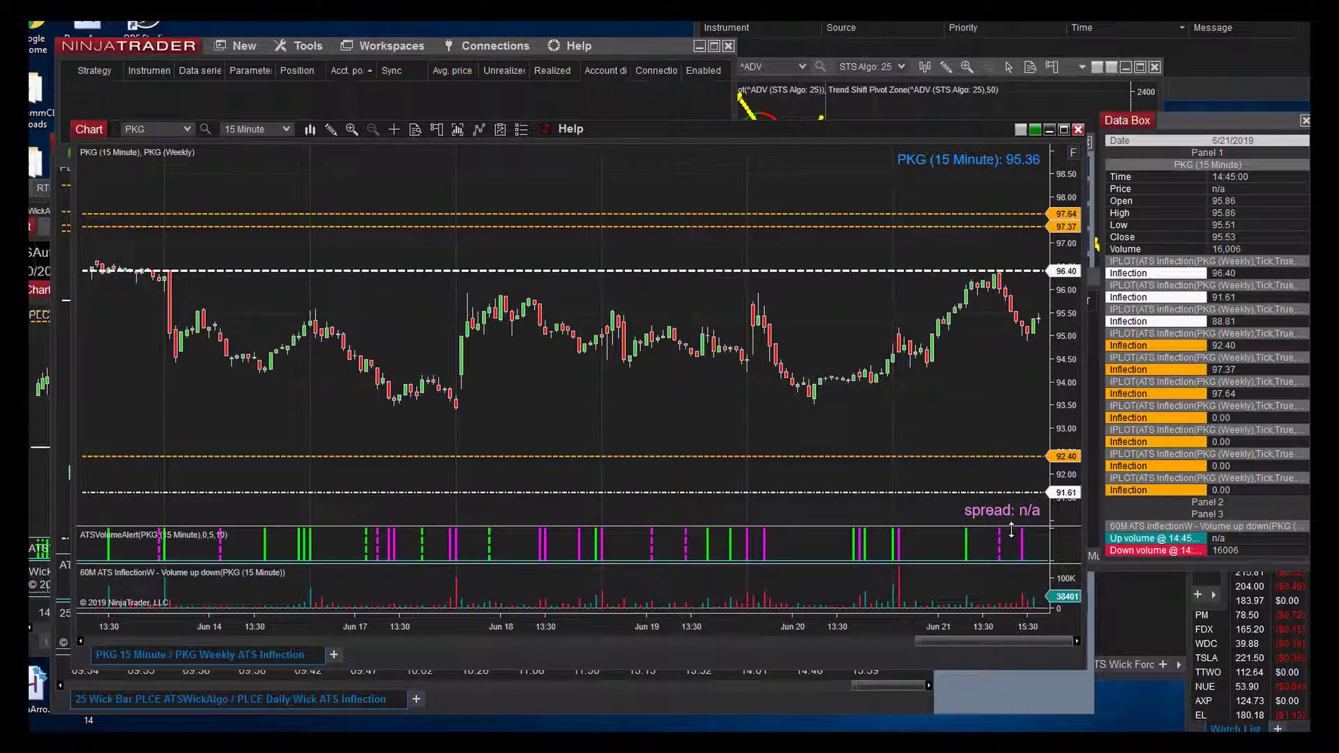
left_click_drag(995, 639, 991, 642)
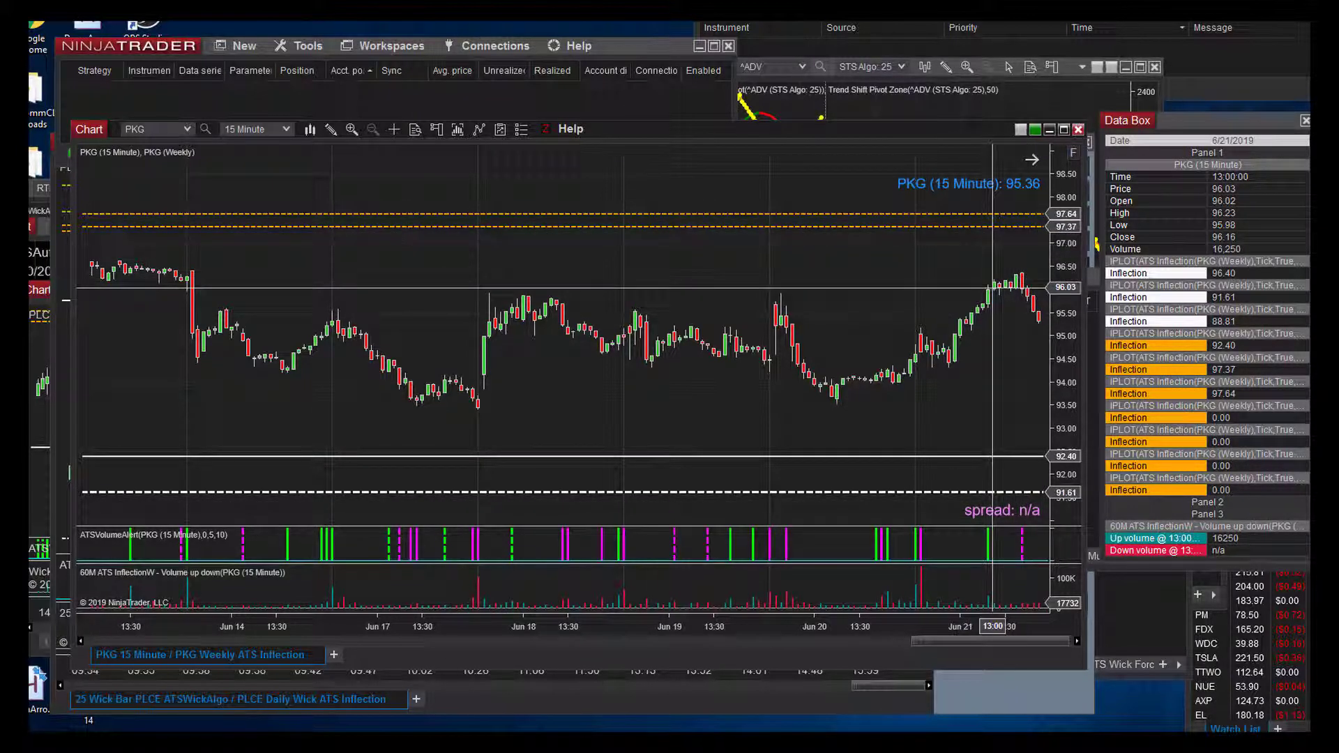
left_click_drag(978, 640, 1003, 623)
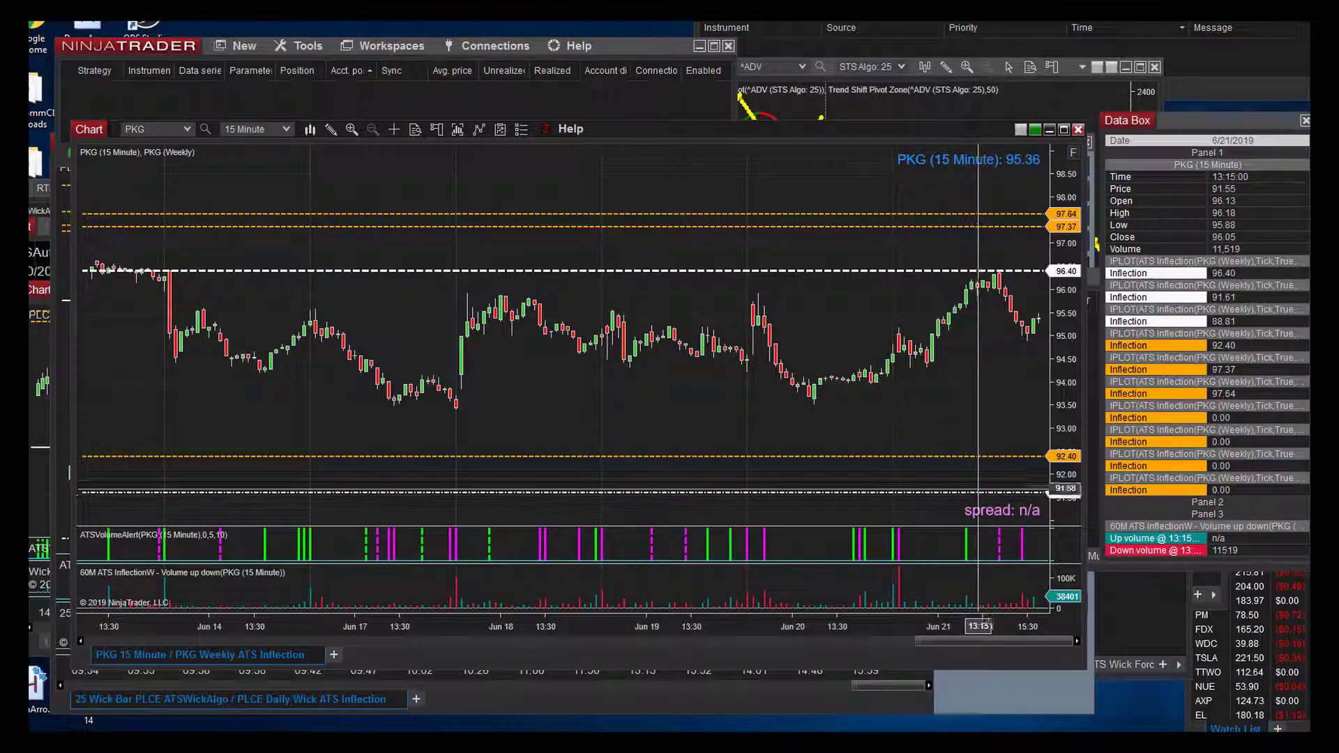
left_click_drag(982, 646, 957, 646)
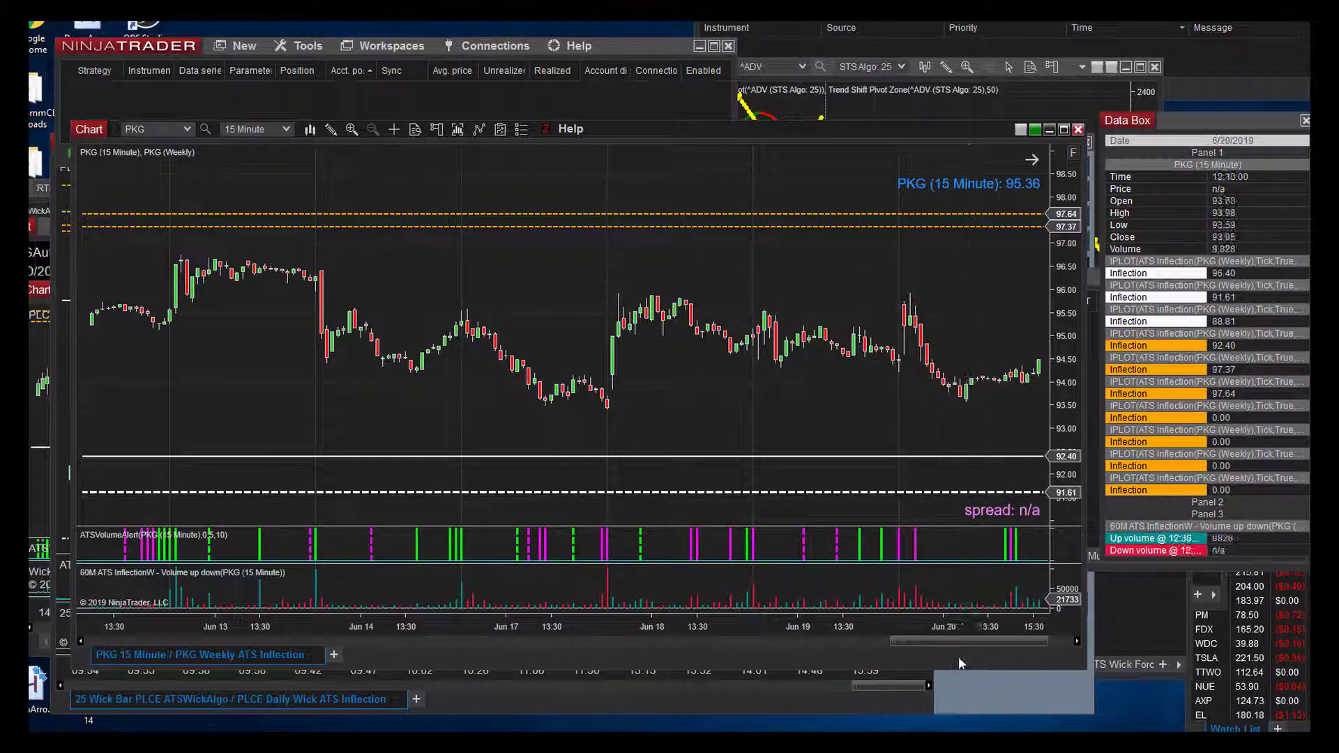
left_click_drag(955, 643, 991, 648)
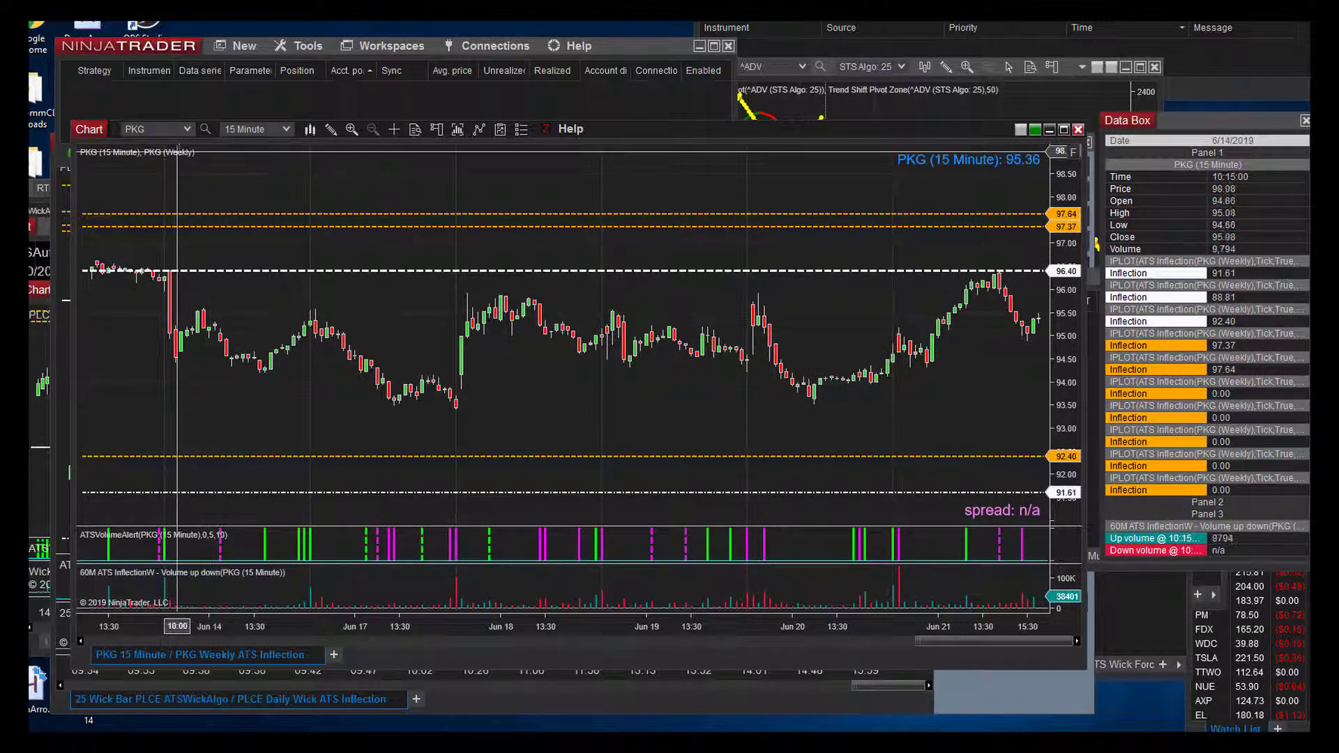
Set the PKG chart's bar interval to 60 Minute.
left_click(285, 131)
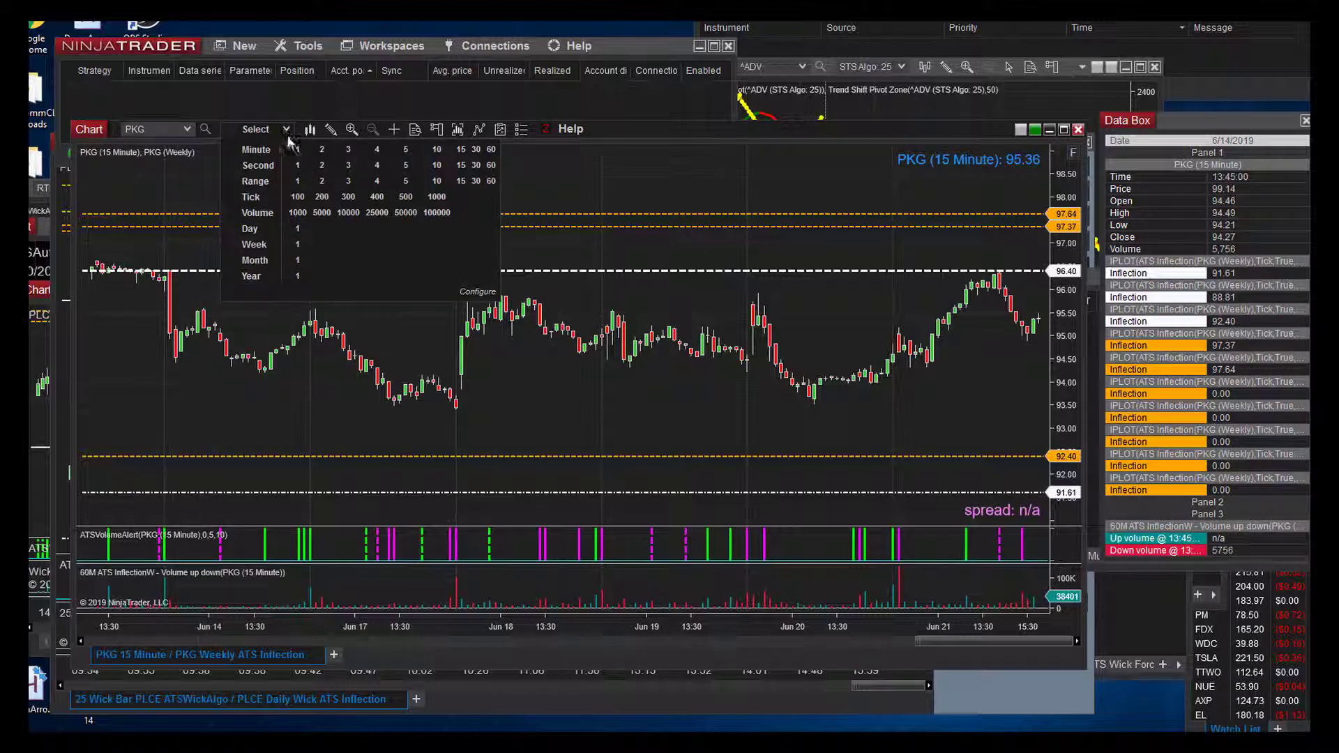
left_click(489, 149)
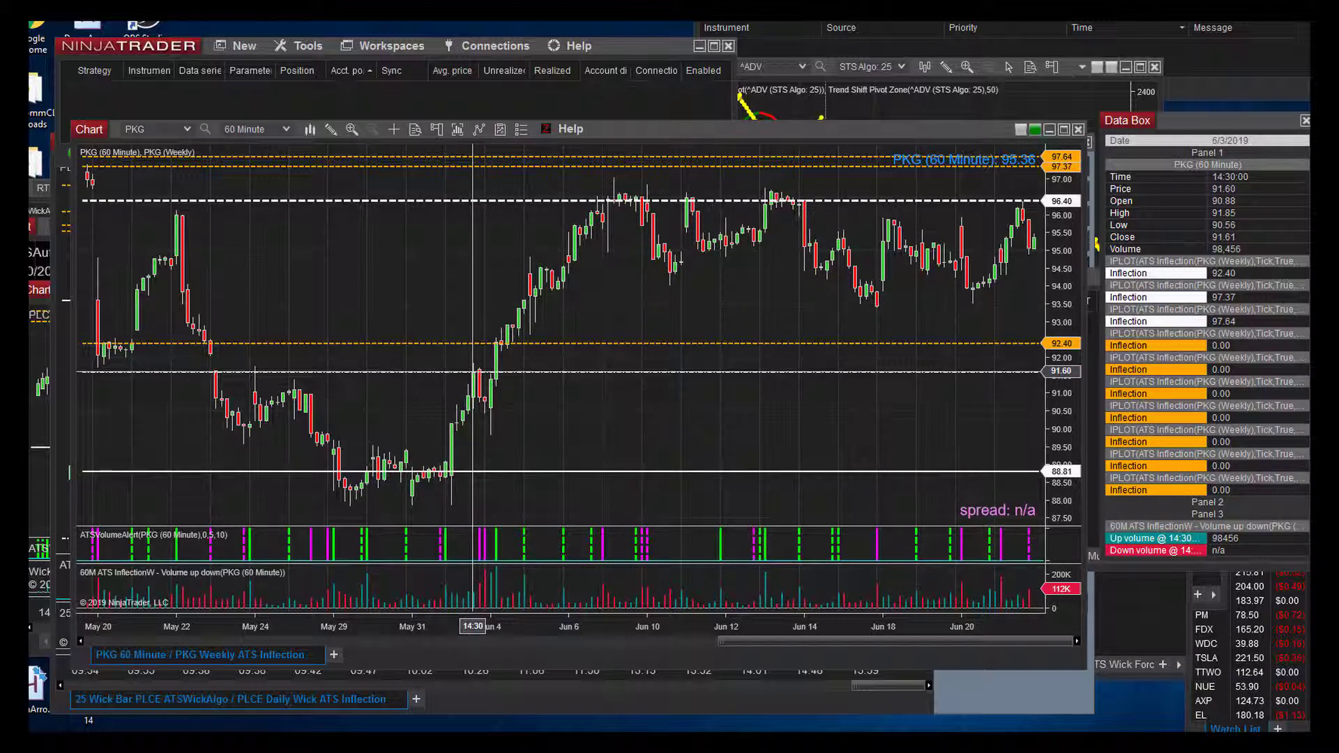
right_click(457, 248)
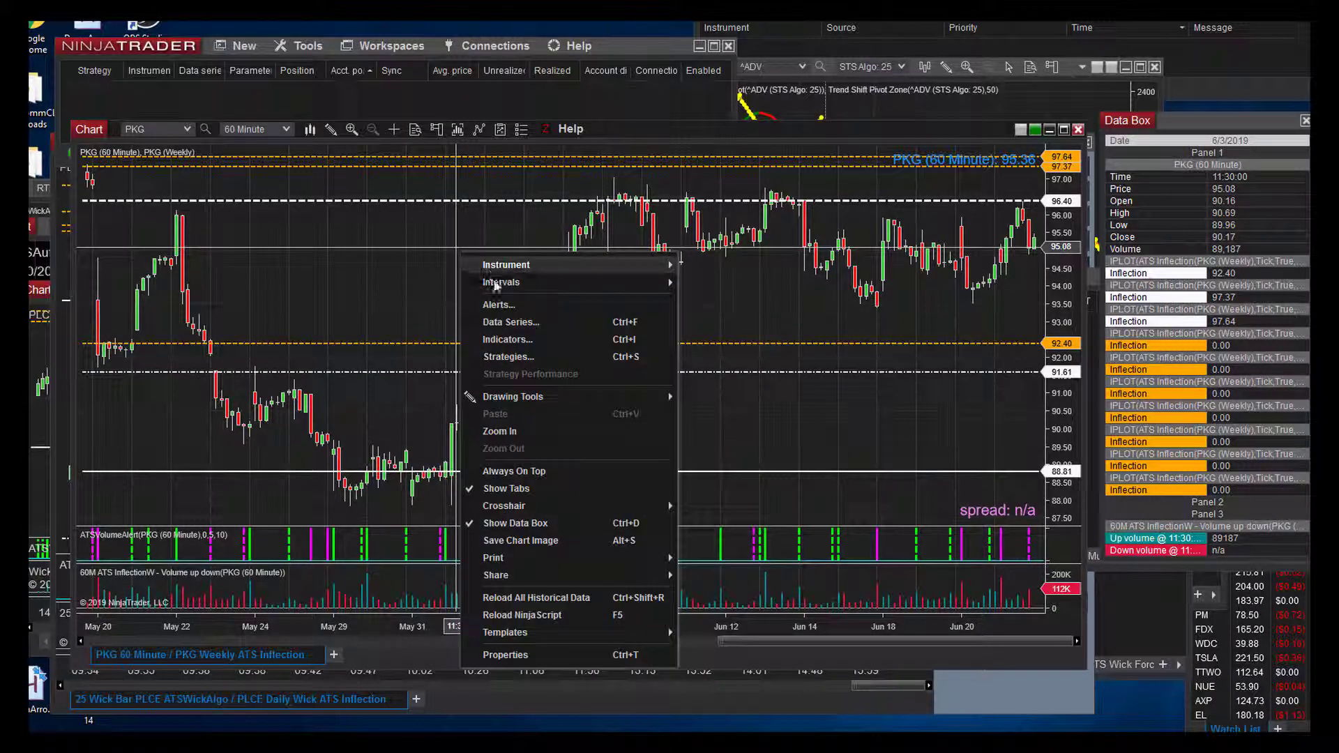
left_click(504, 322)
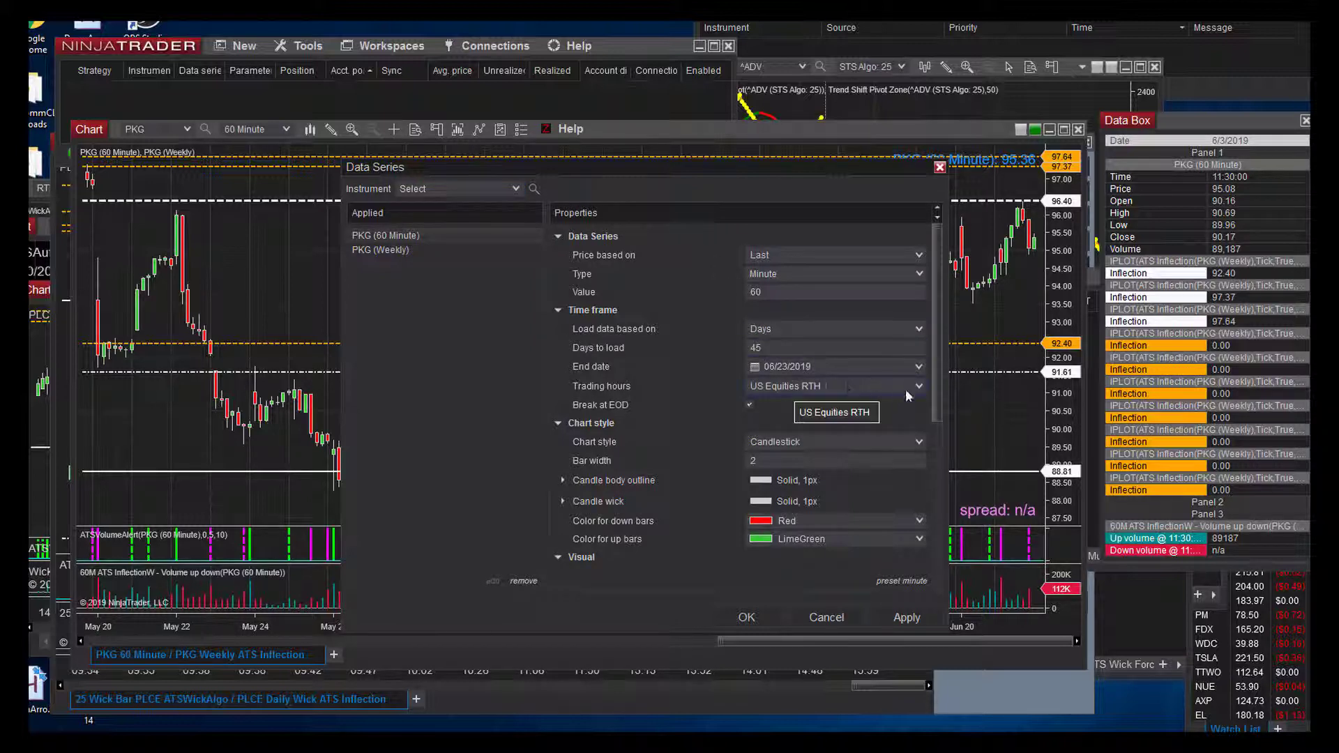
left_click_drag(937, 399, 839, 586)
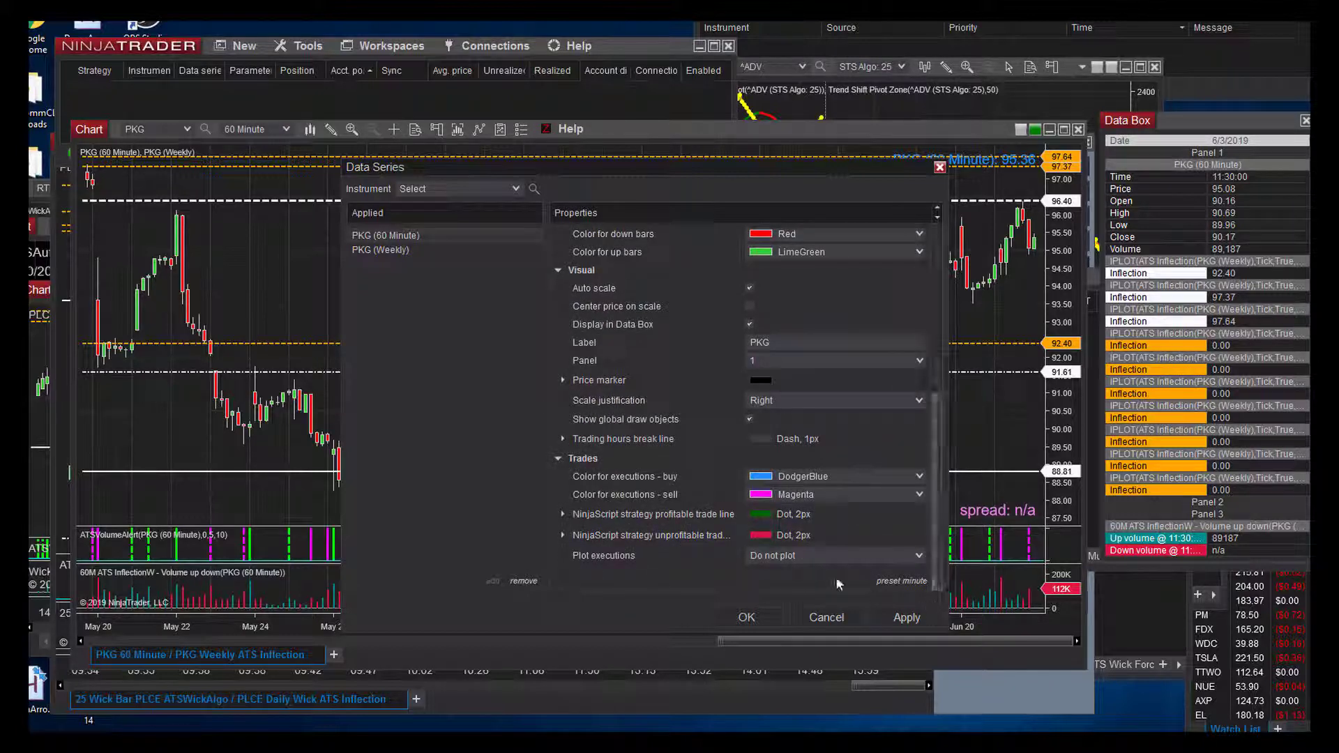
left_click(396, 249)
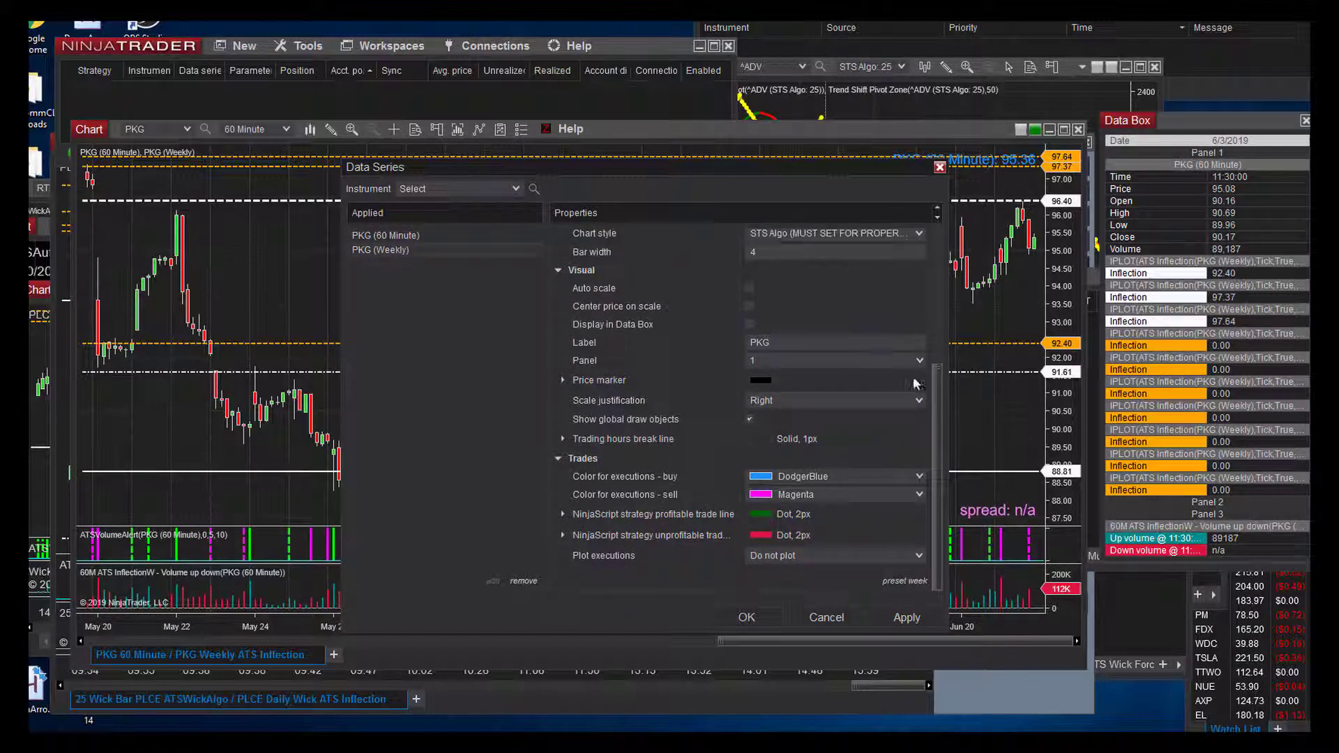
left_click_drag(936, 380, 937, 240)
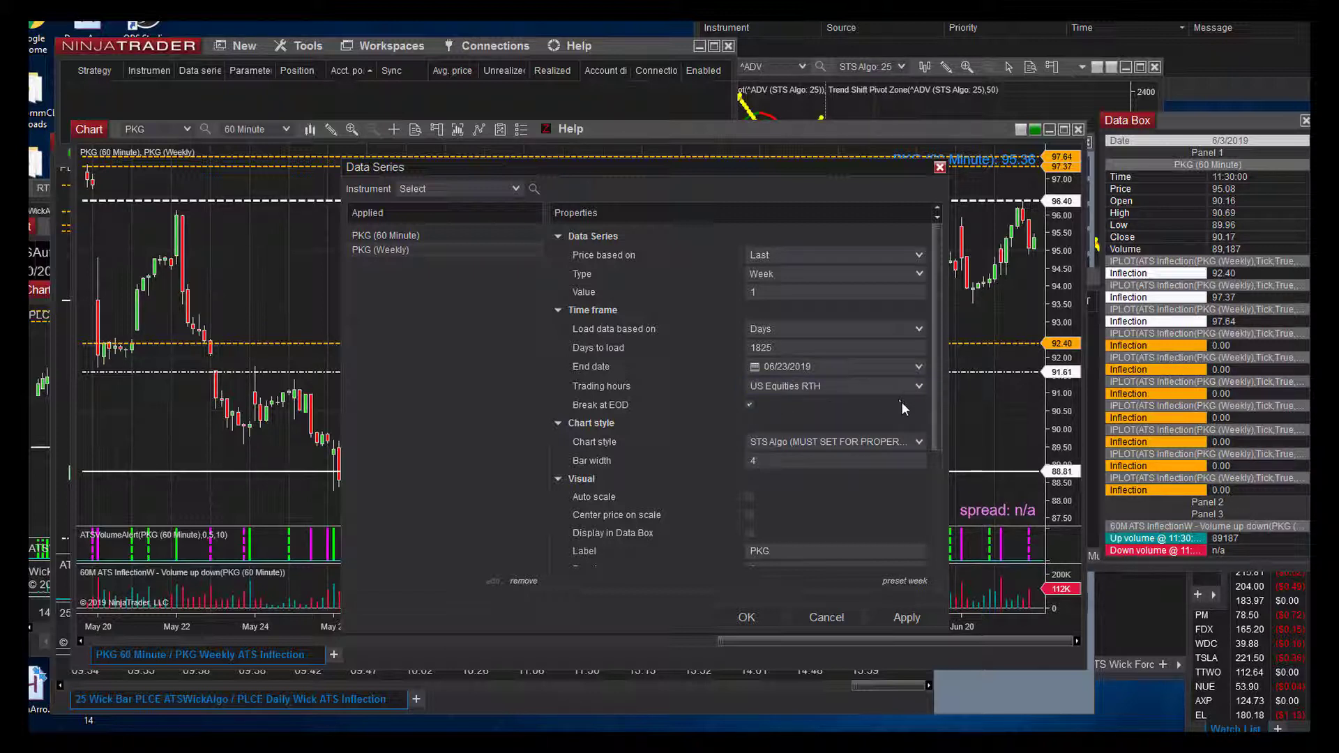
left_click(919, 441)
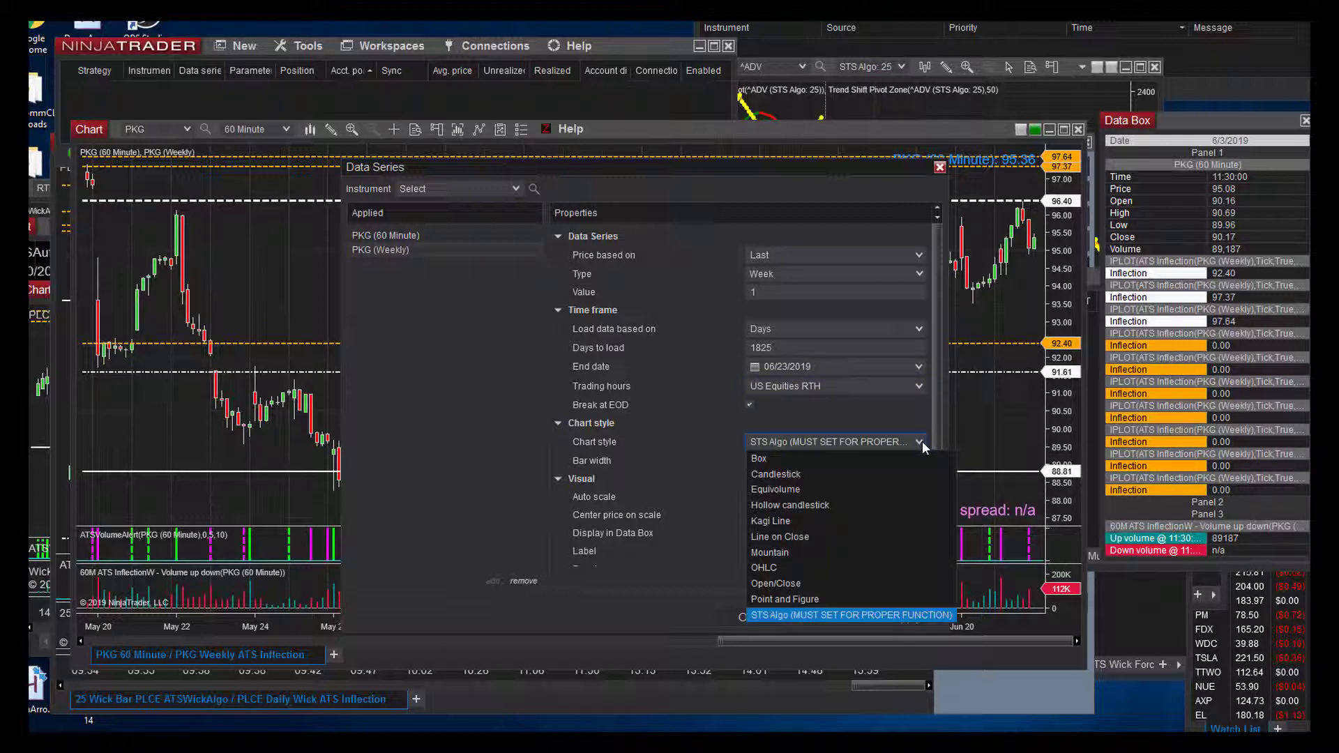
left_click(922, 441)
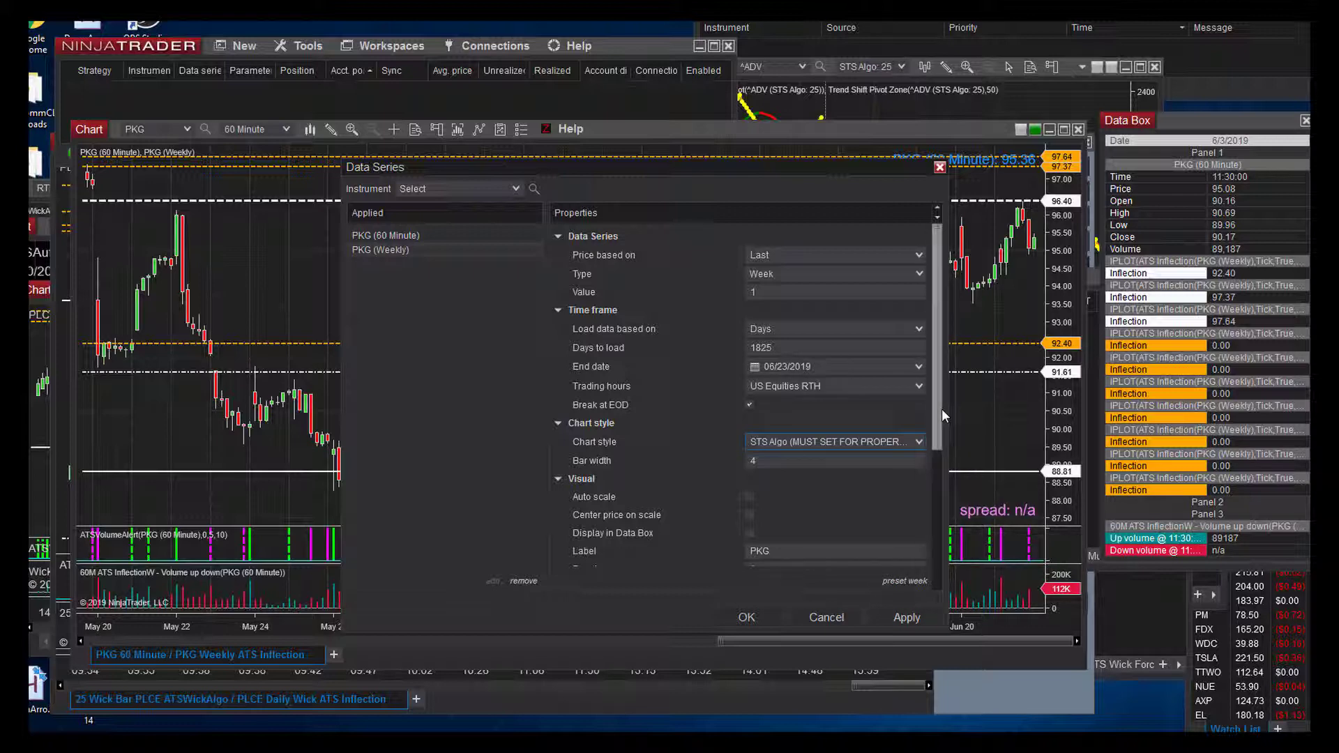
left_click_drag(941, 416, 945, 565)
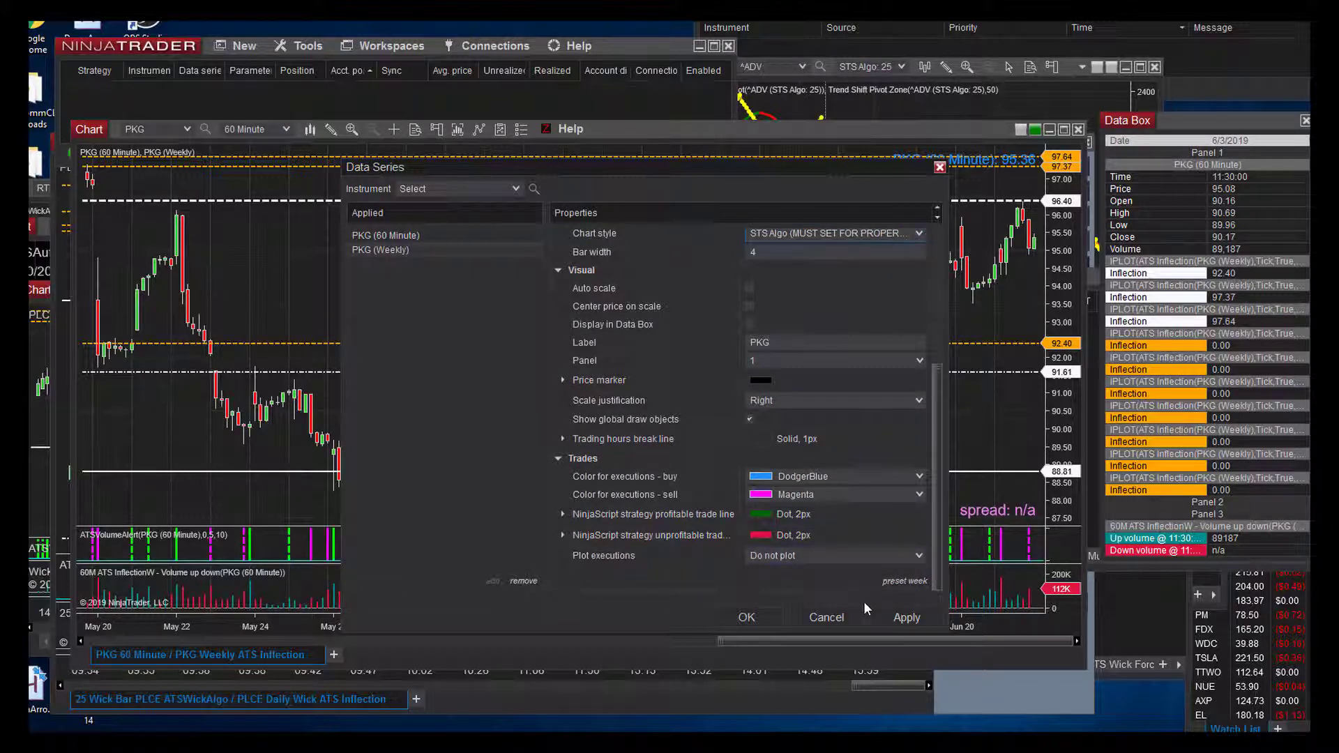
left_click(825, 616)
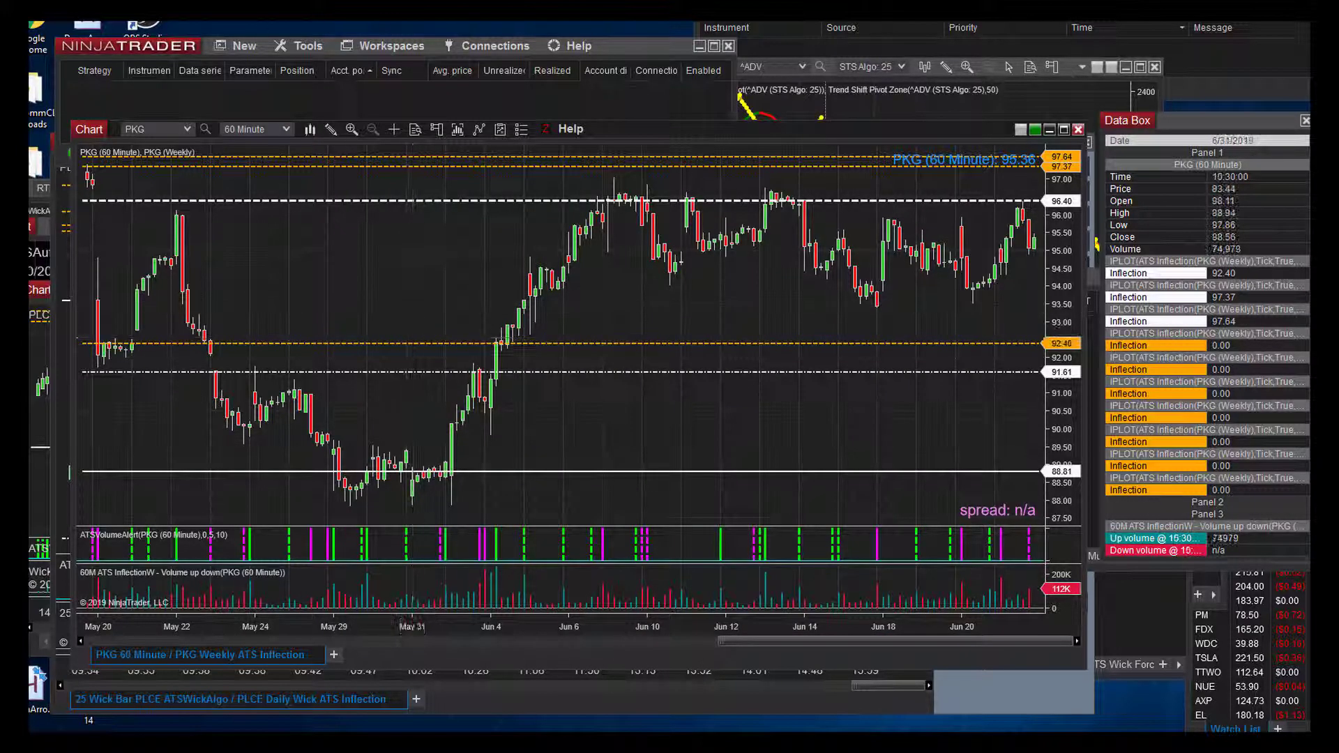
Start a new PKG chart with 60 Minute bars loading 45 days of data.
left_click(244, 48)
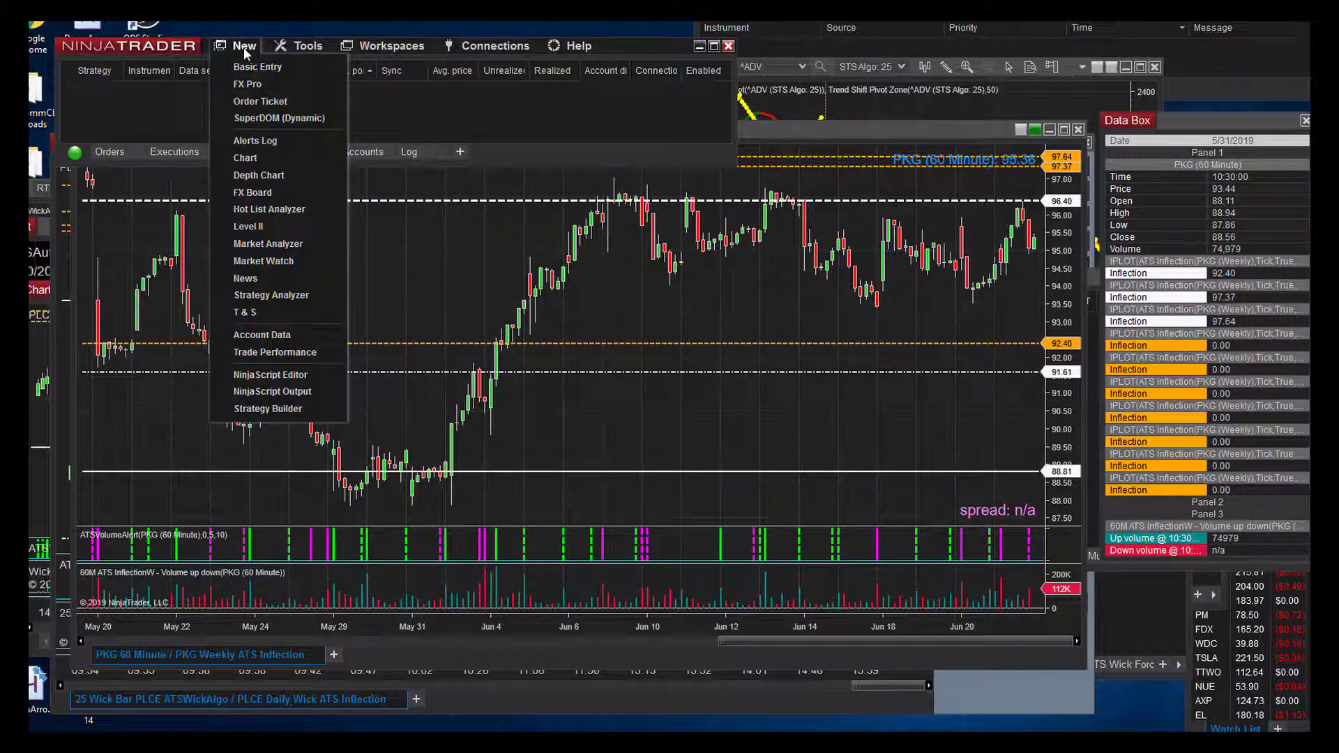
left_click(246, 153)
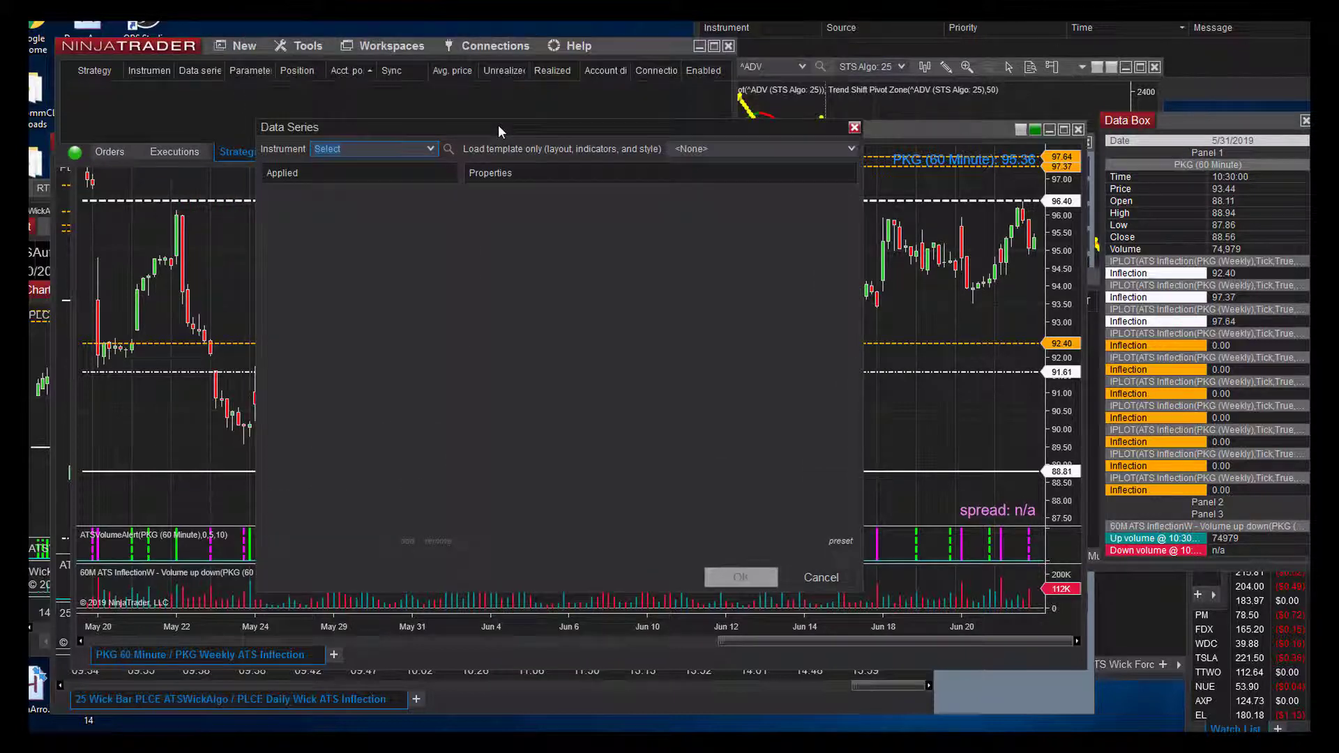
left_click(431, 148)
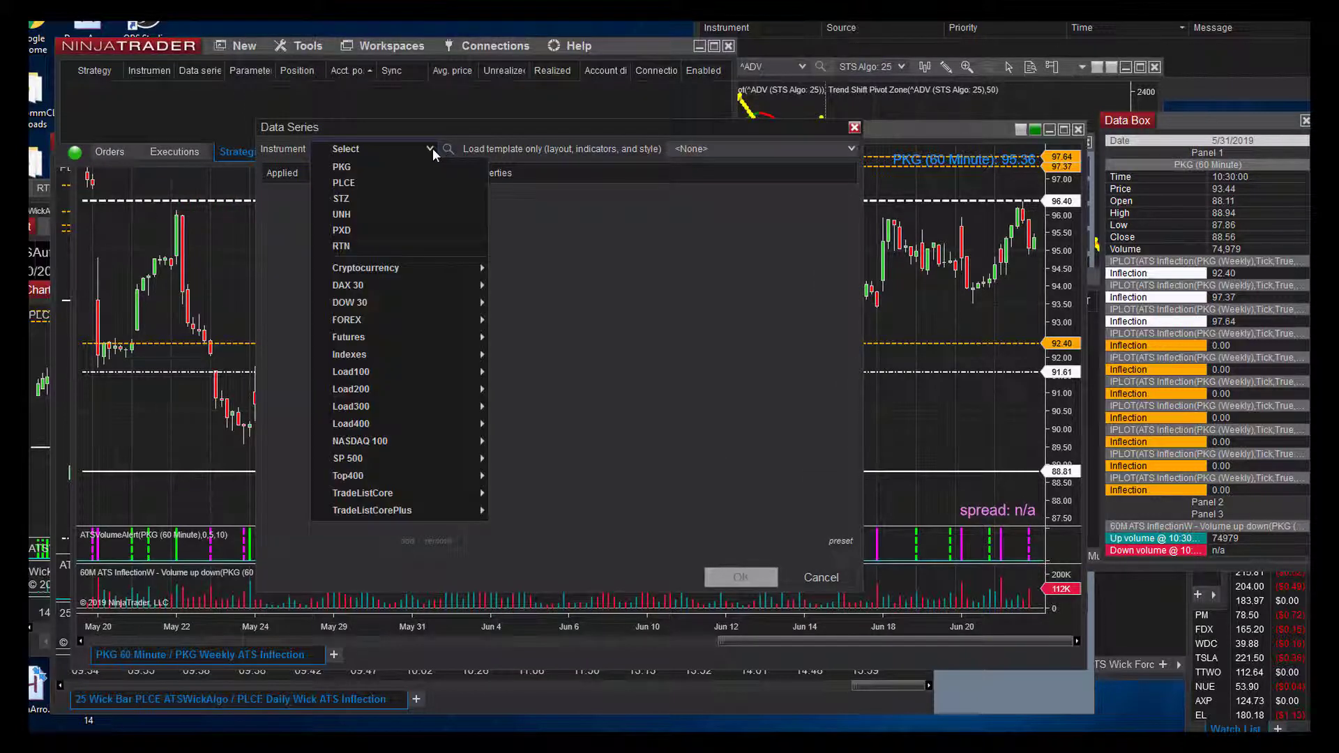
left_click(350, 170)
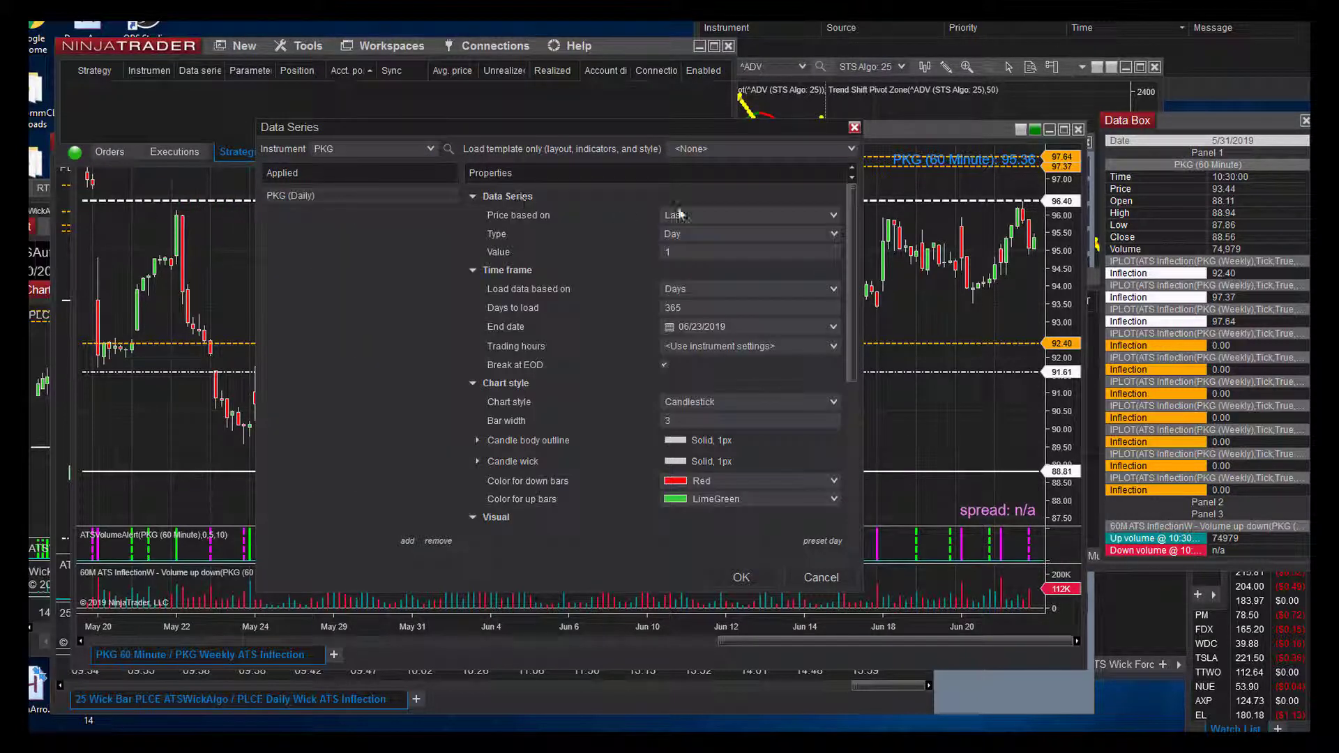
left_click(682, 236)
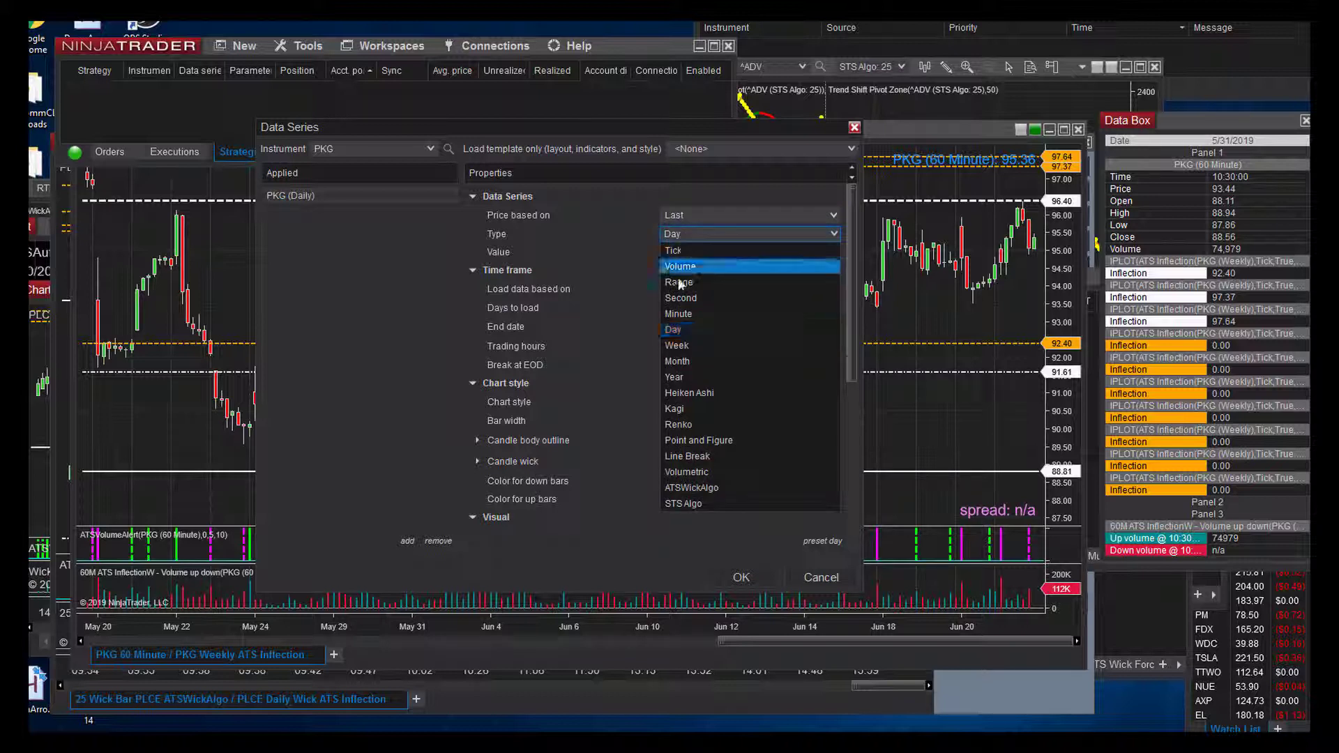
left_click(681, 315)
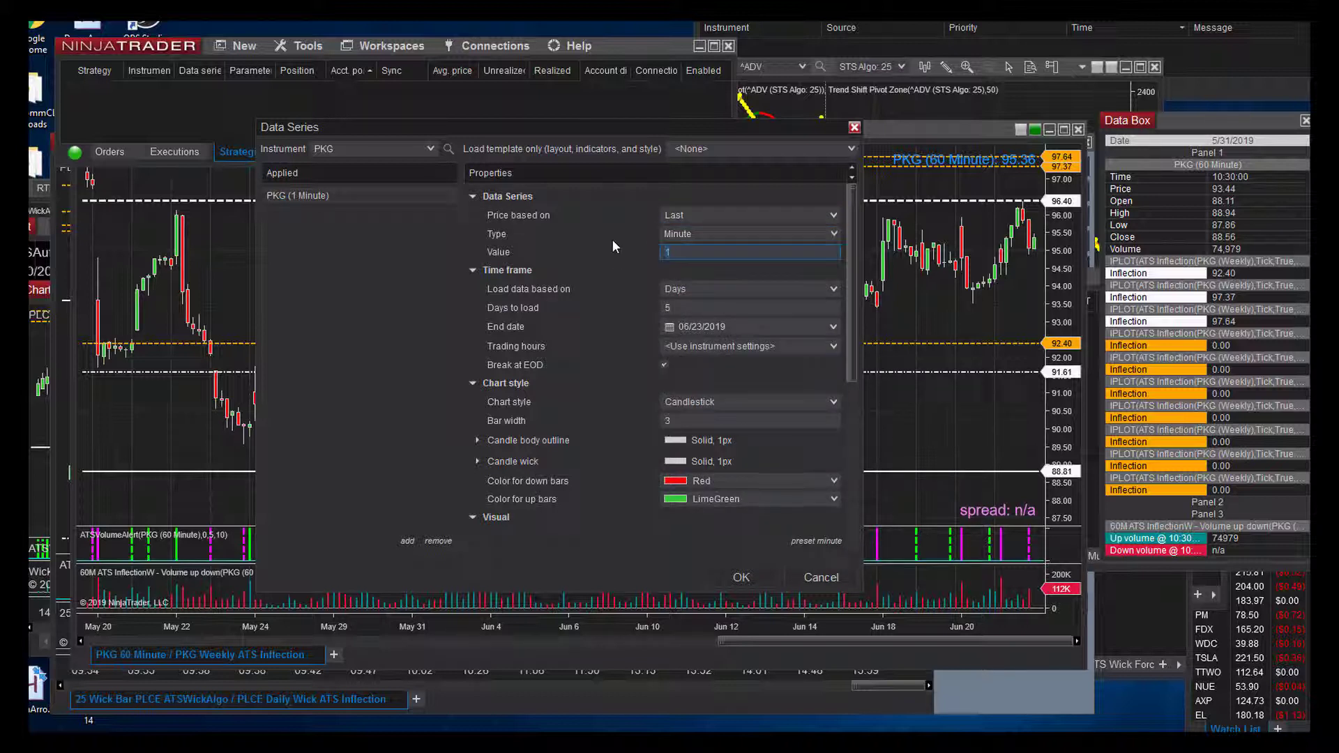
type("60")
key("Tab")
type("45")
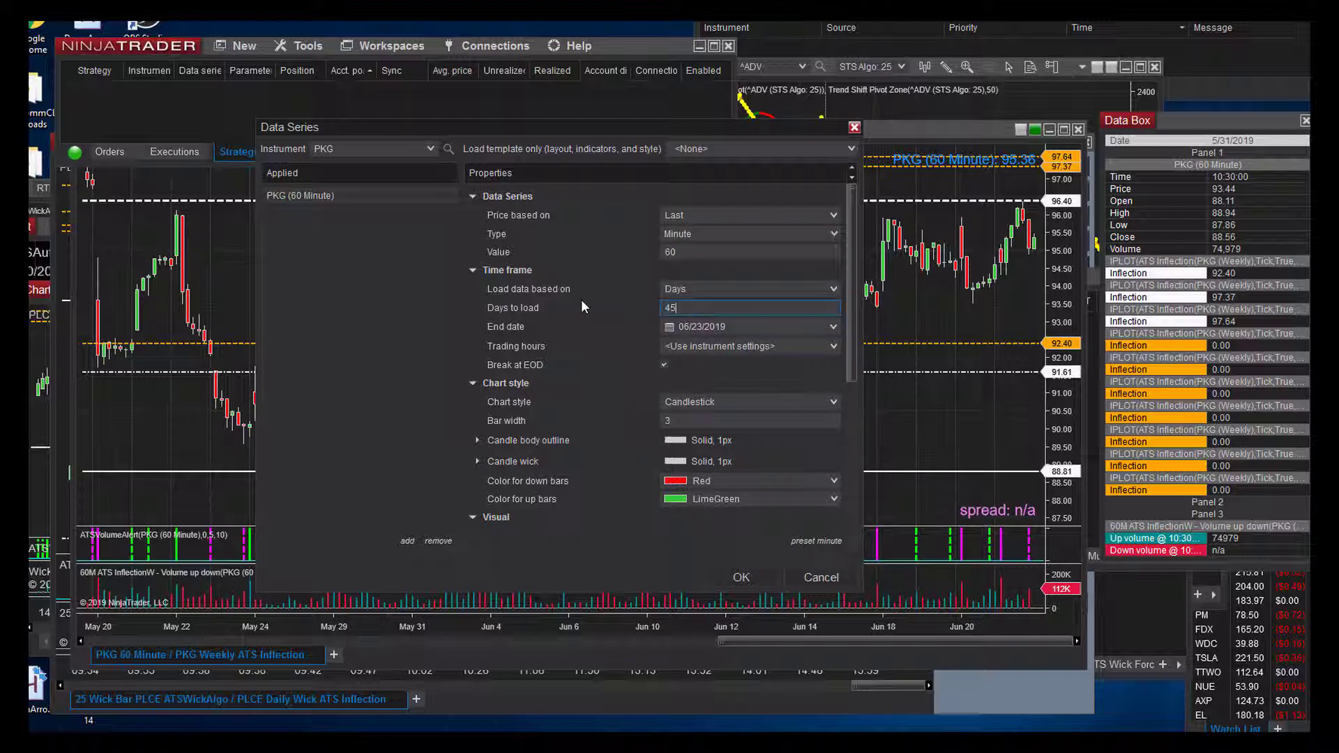
Set the series trading hours to US Equities RTH and Plot executions to Do not plot.
left_click(739, 347)
left_click_drag(834, 381, 831, 705)
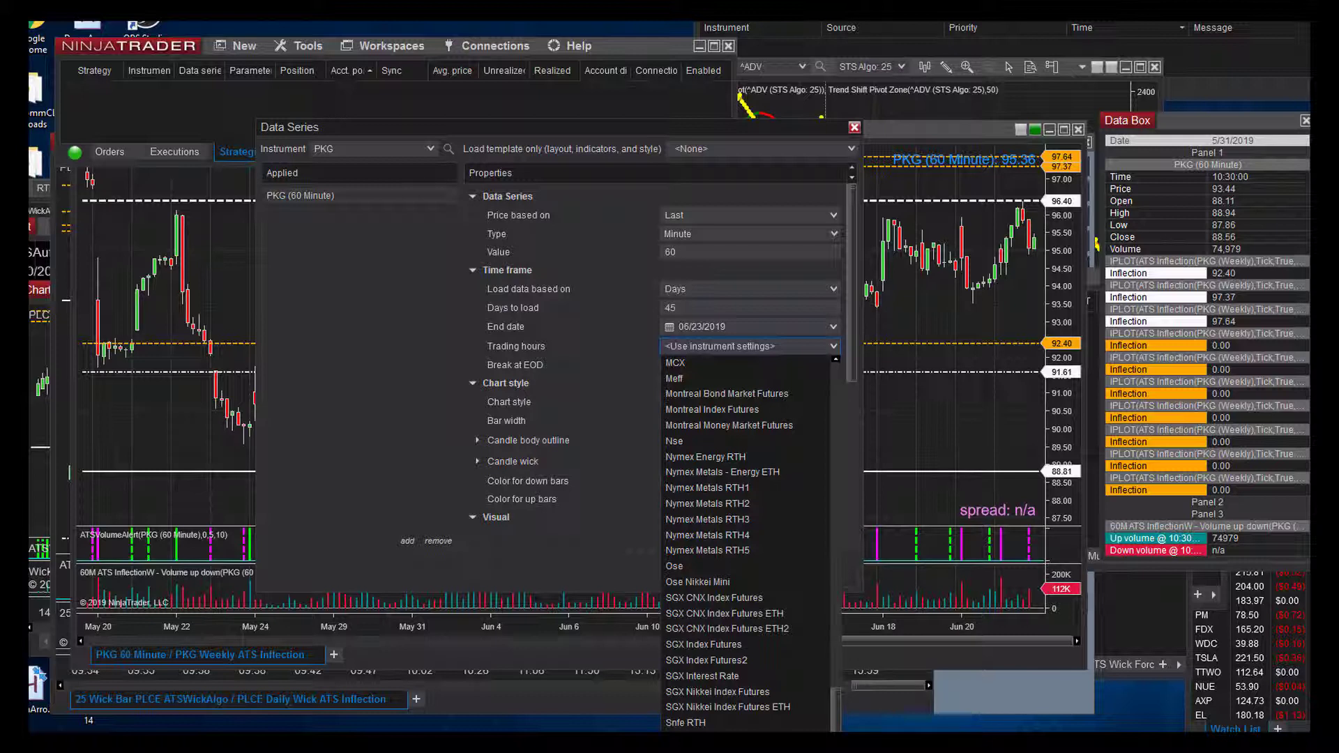
left_click(725, 723)
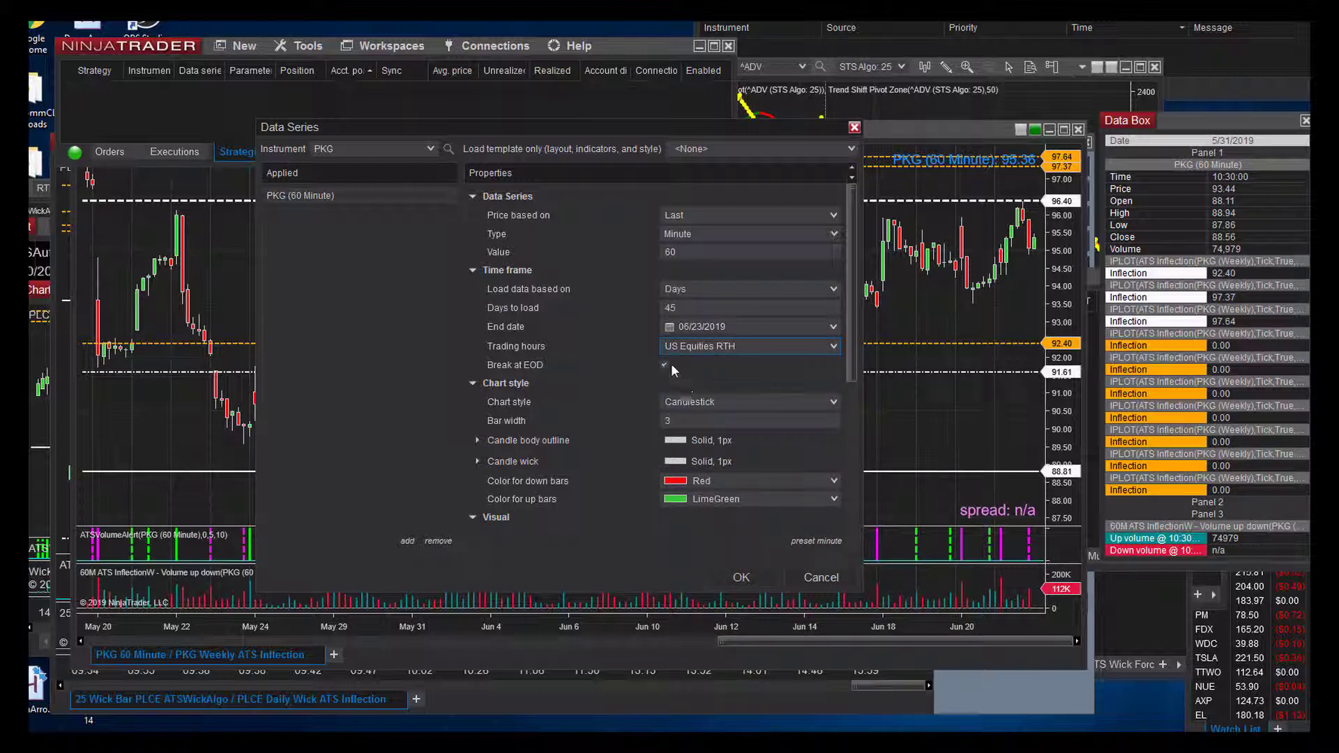
left_click_drag(853, 355, 858, 563)
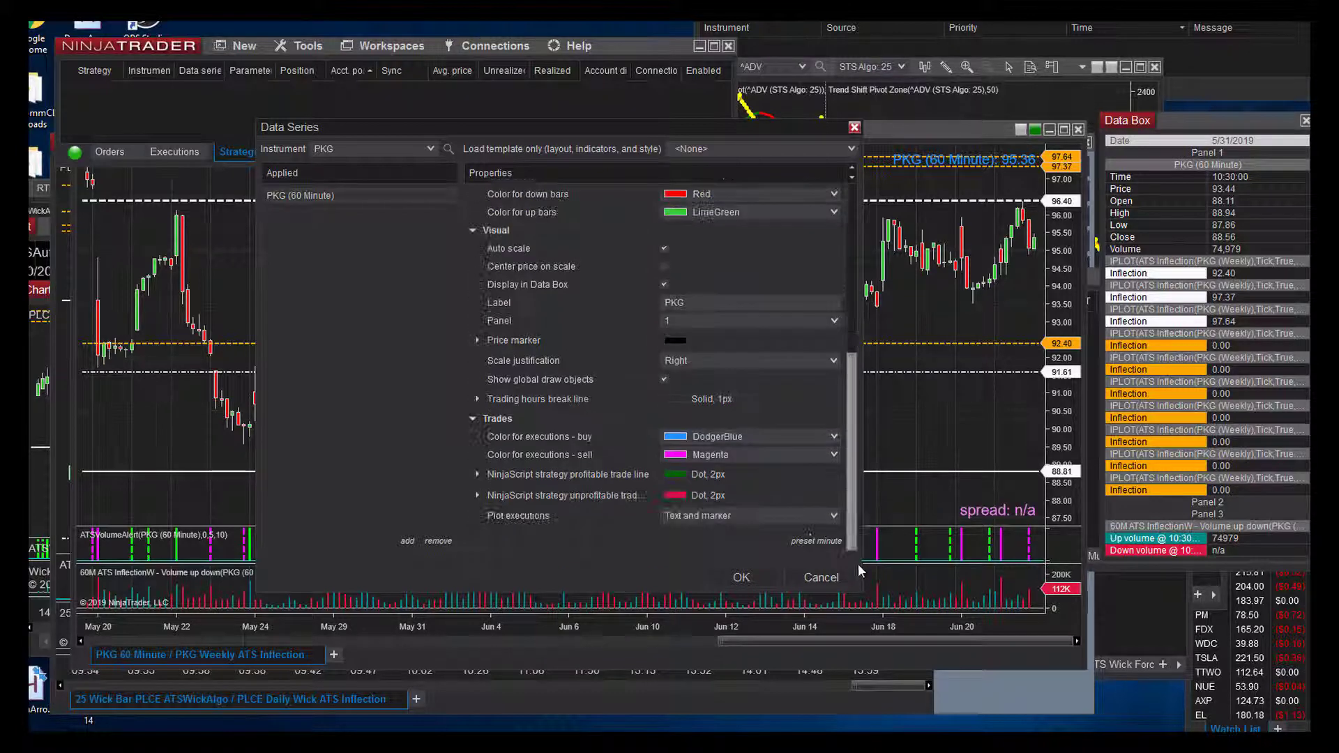
left_click(711, 516)
left_click(706, 533)
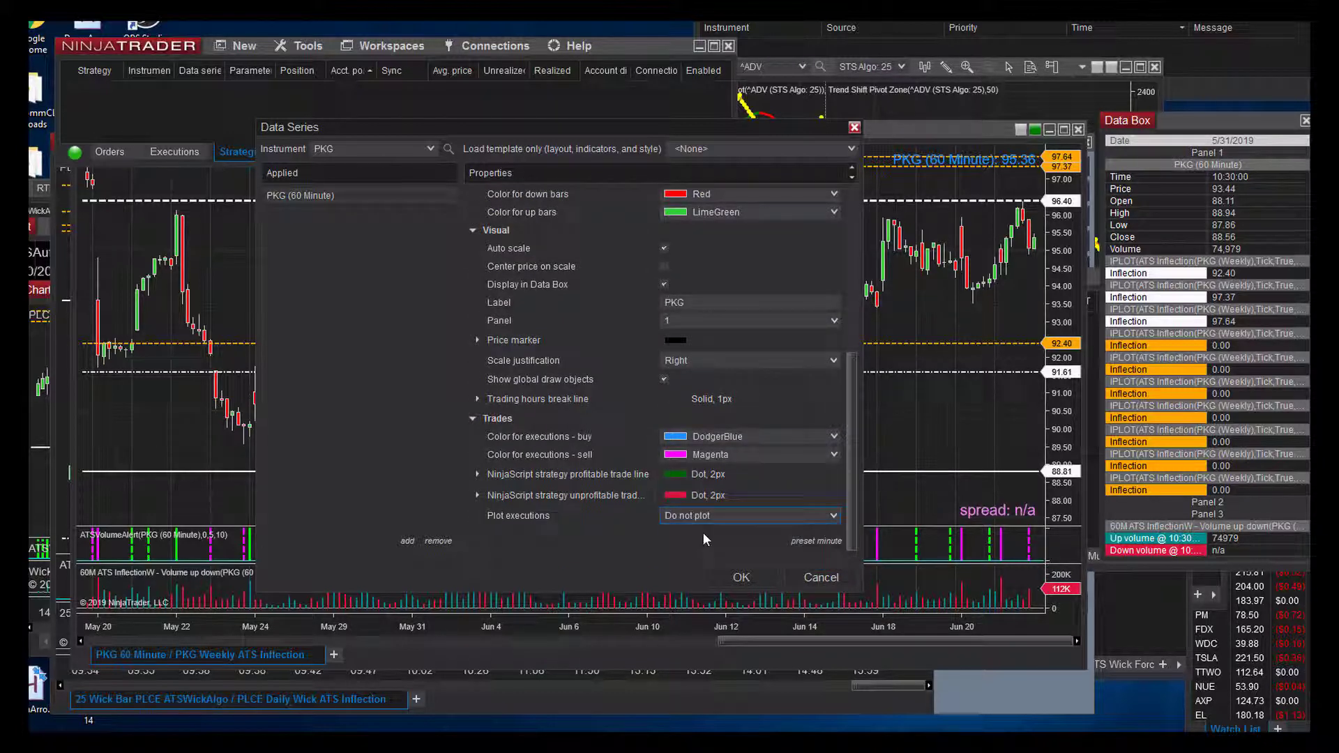
Add a second PKG series with Week bars and US Equities RTH trading hours.
left_click(431, 149)
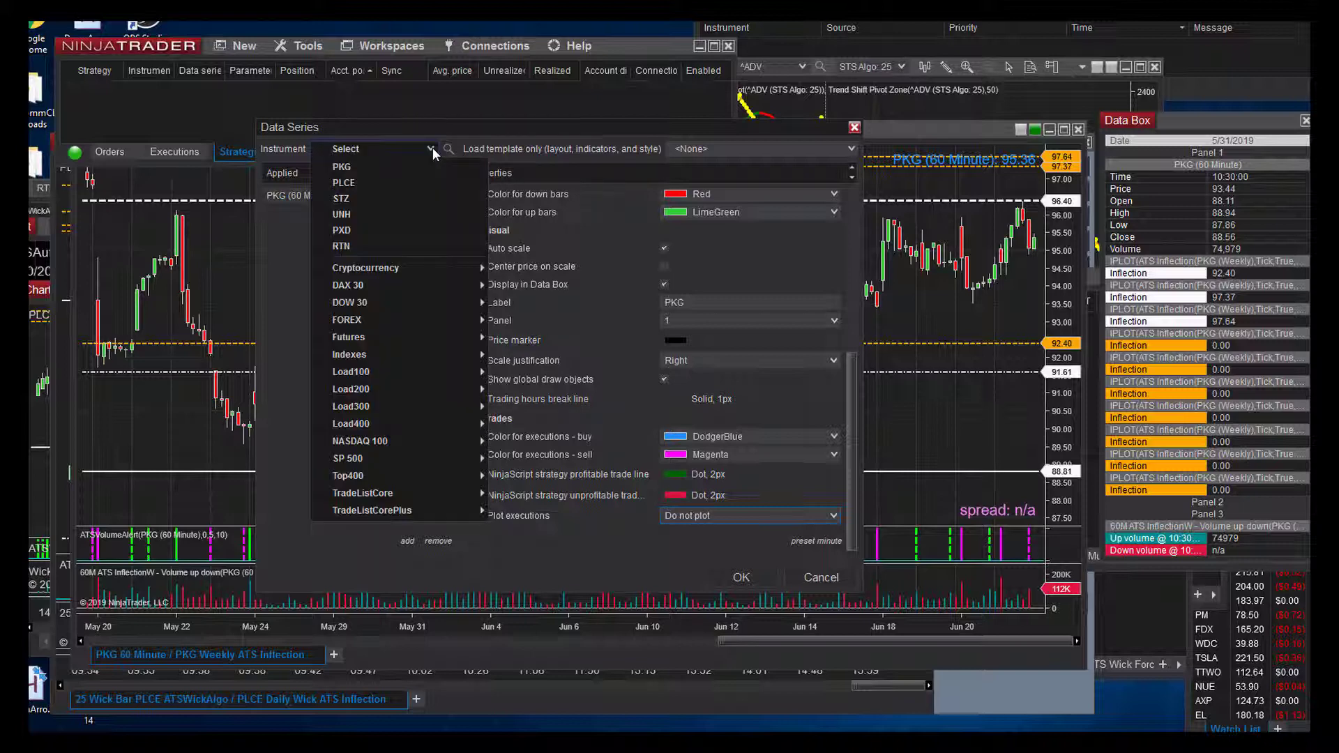
left_click(333, 162)
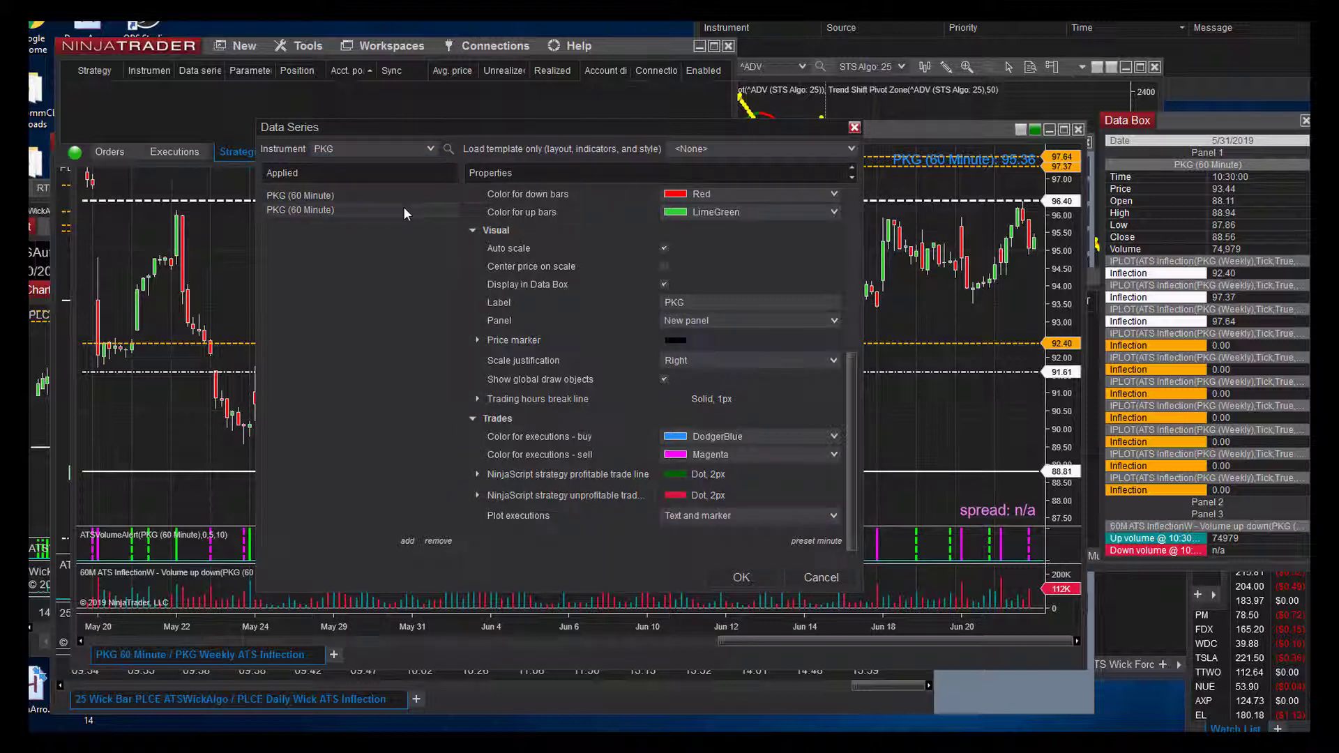
left_click_drag(850, 385, 865, 152)
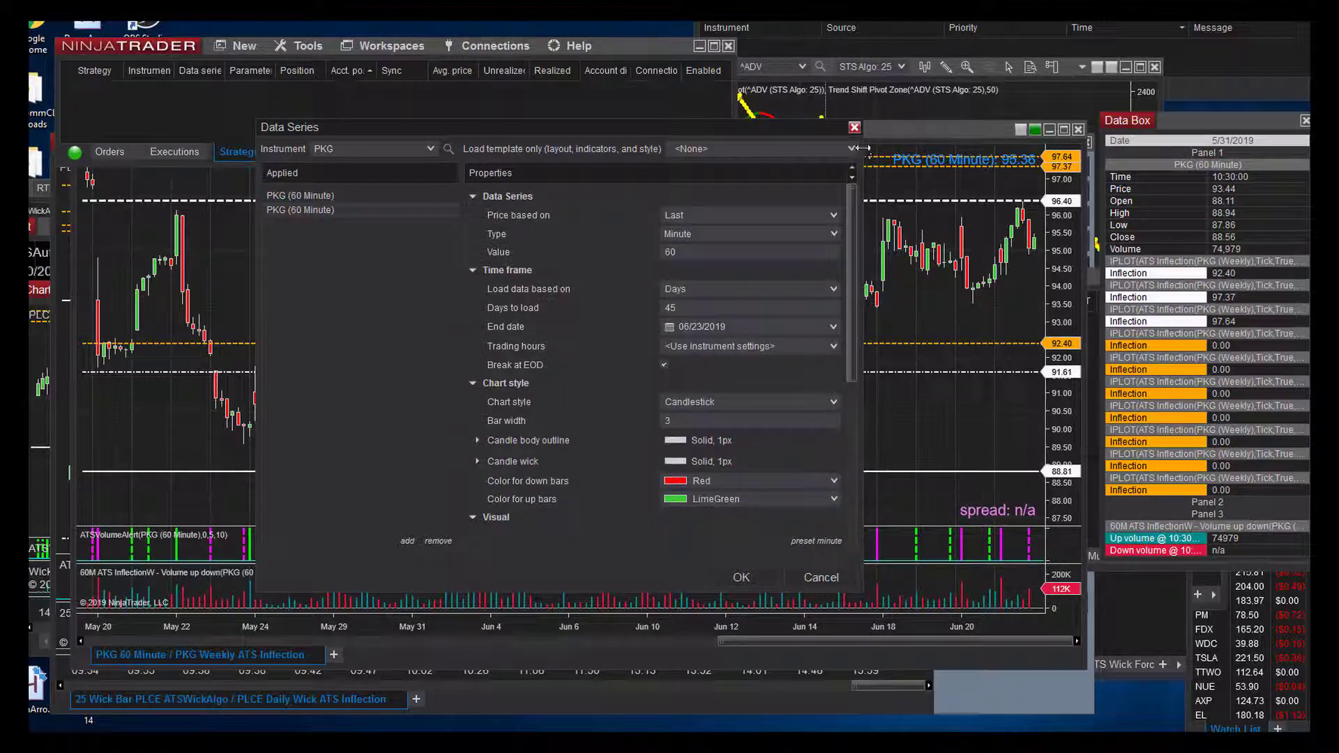
left_click(685, 237)
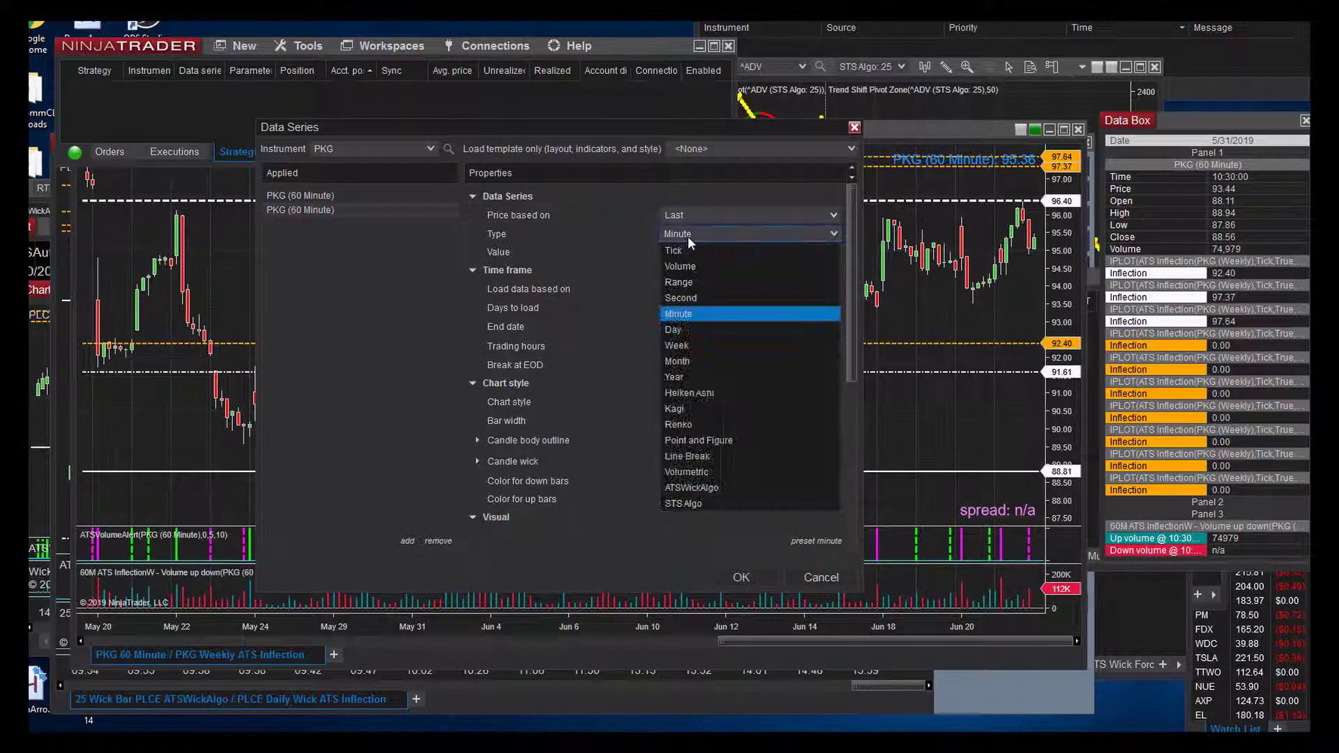
left_click(680, 346)
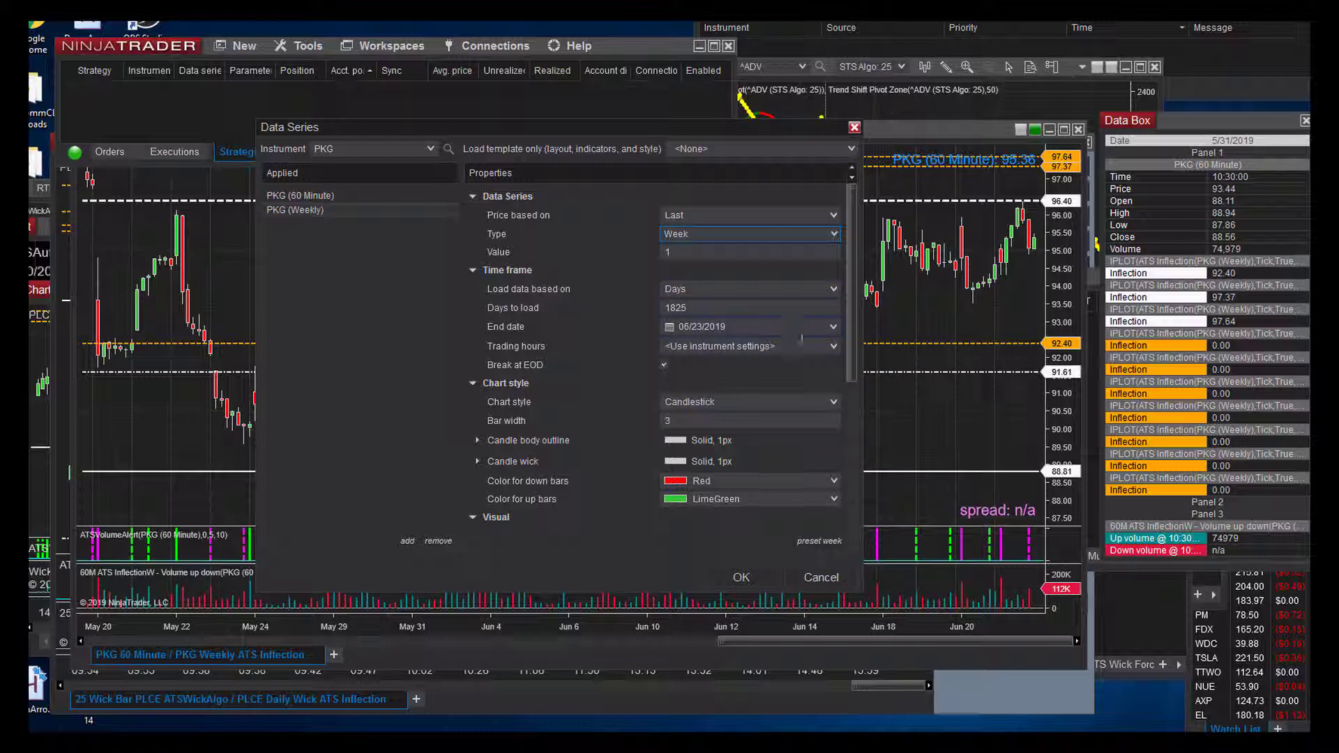
left_click(829, 347)
scroll(750, 544, "down", 10)
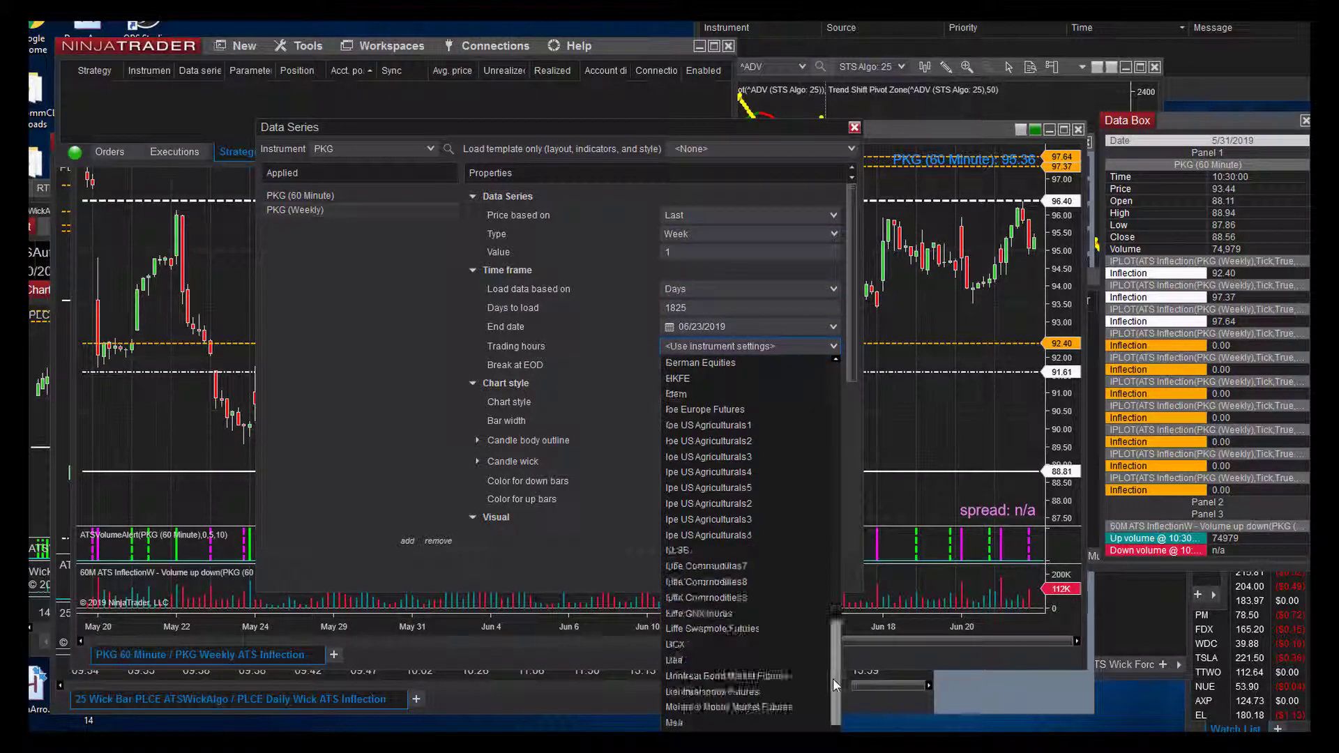
left_click(705, 712)
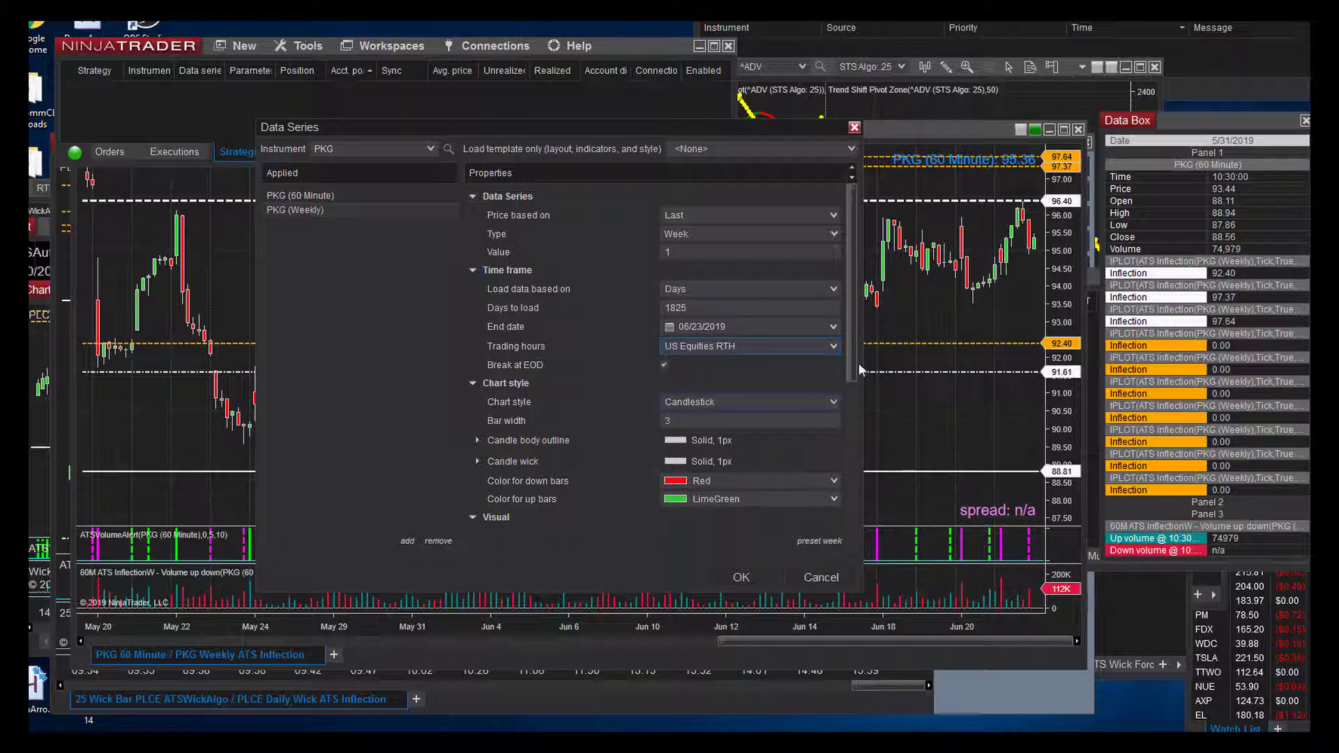
Turn off Auto scale, place the weekly series in Panel 1, set executions to Do not plot, and apply.
left_click_drag(854, 344, 850, 487)
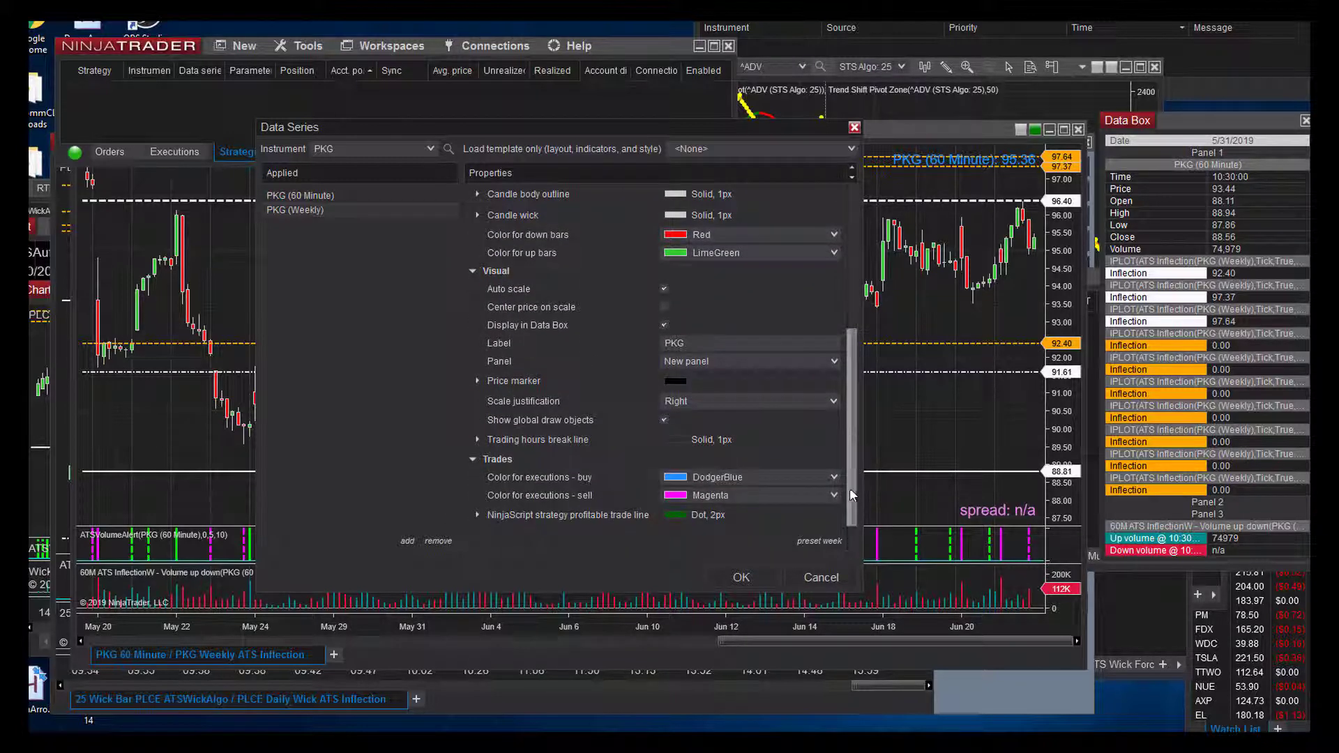
left_click(664, 289)
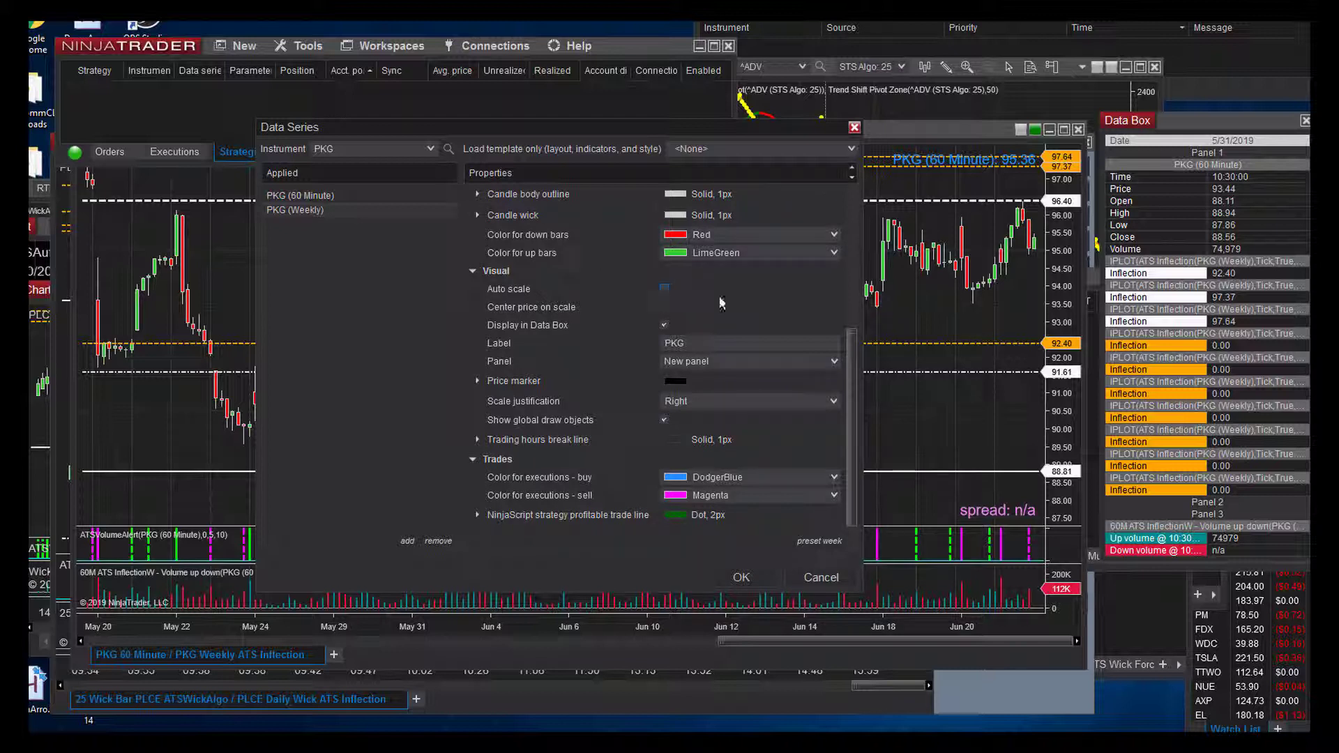
left_click(835, 363)
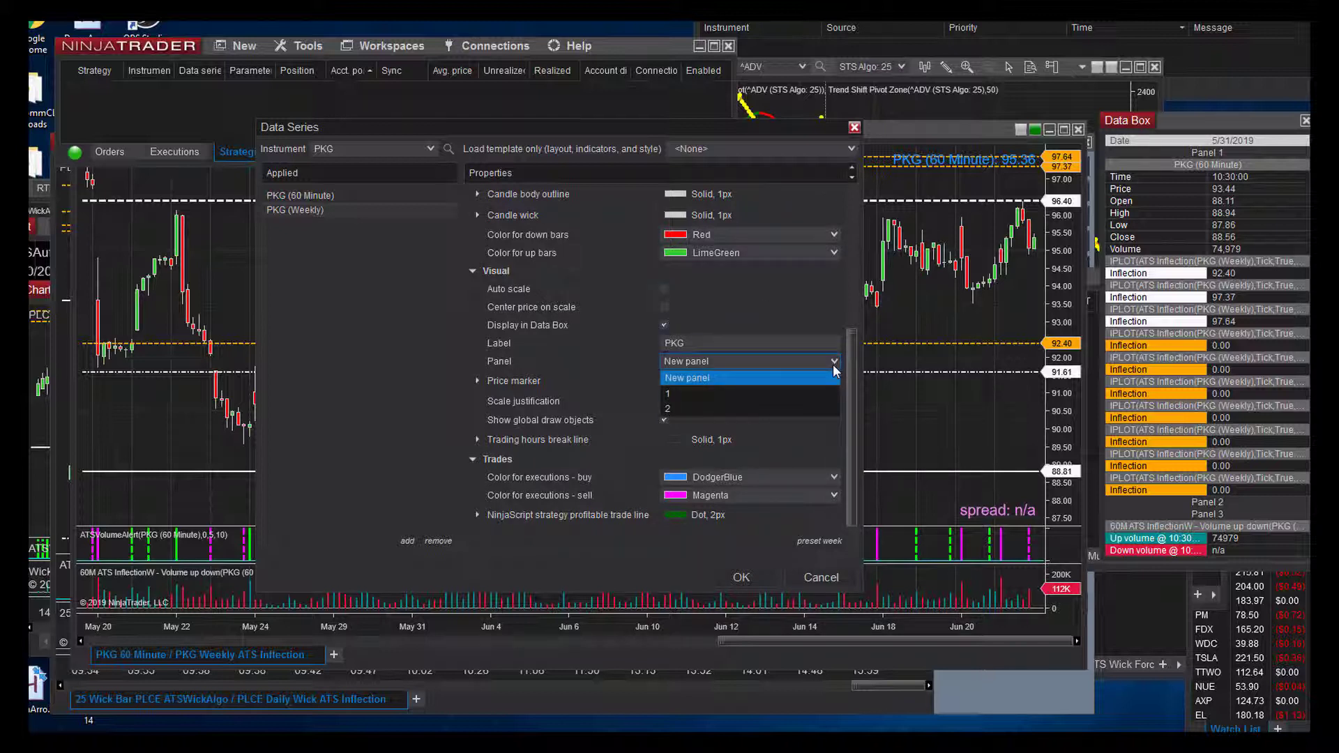
left_click(676, 395)
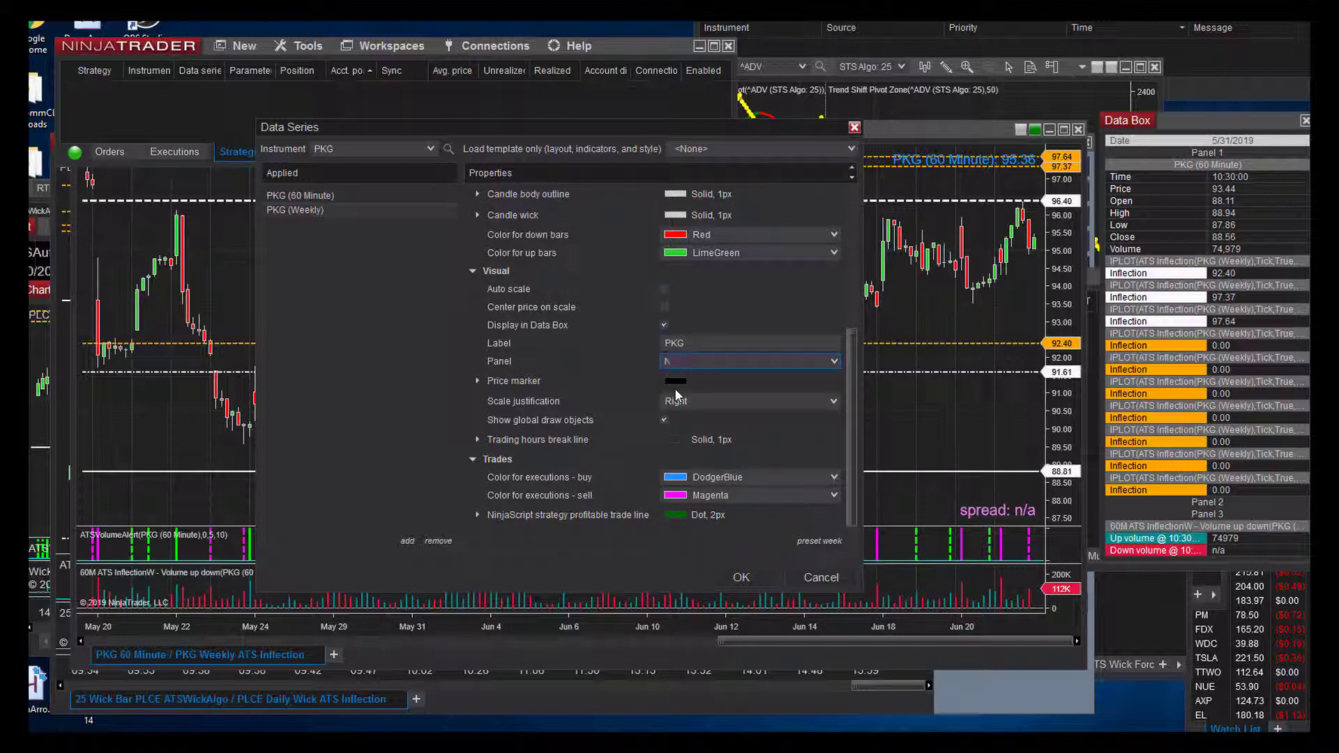
left_click(307, 195)
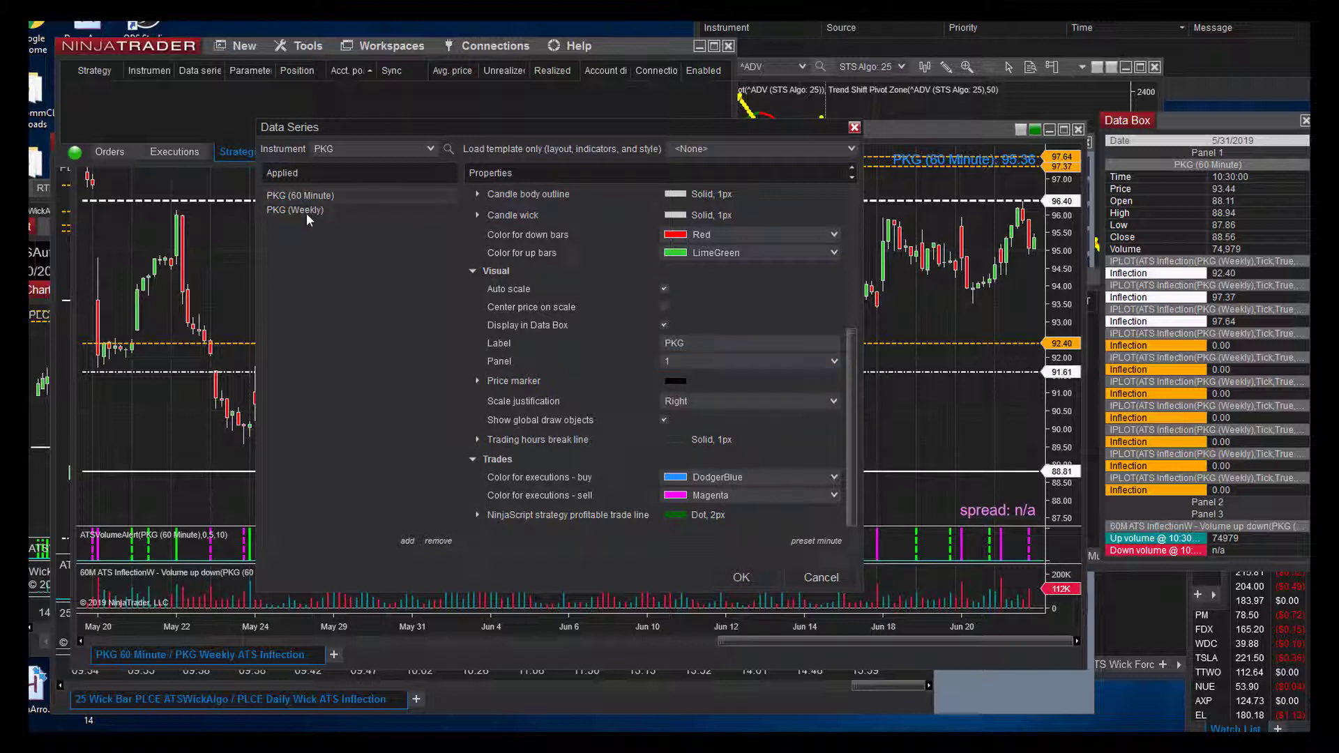
left_click(307, 211)
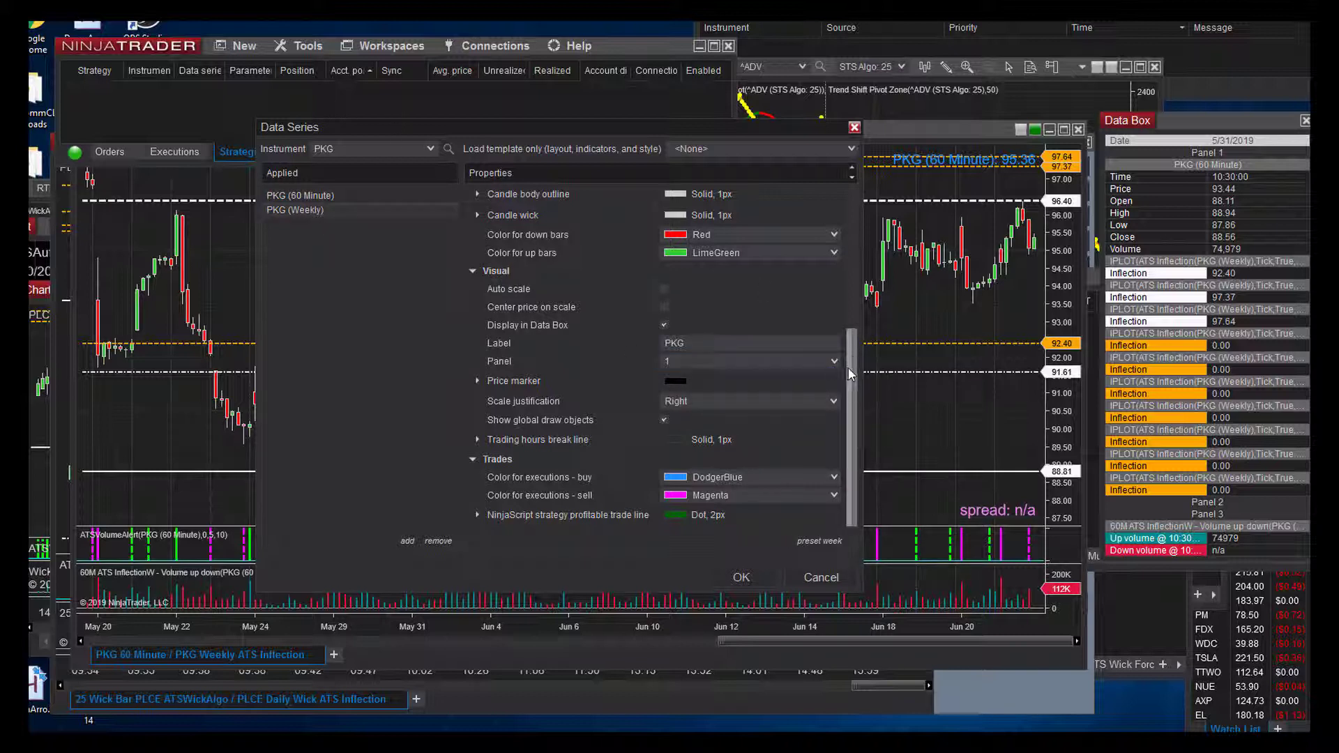
left_click_drag(848, 367, 844, 475)
left_click(713, 521)
left_click(710, 534)
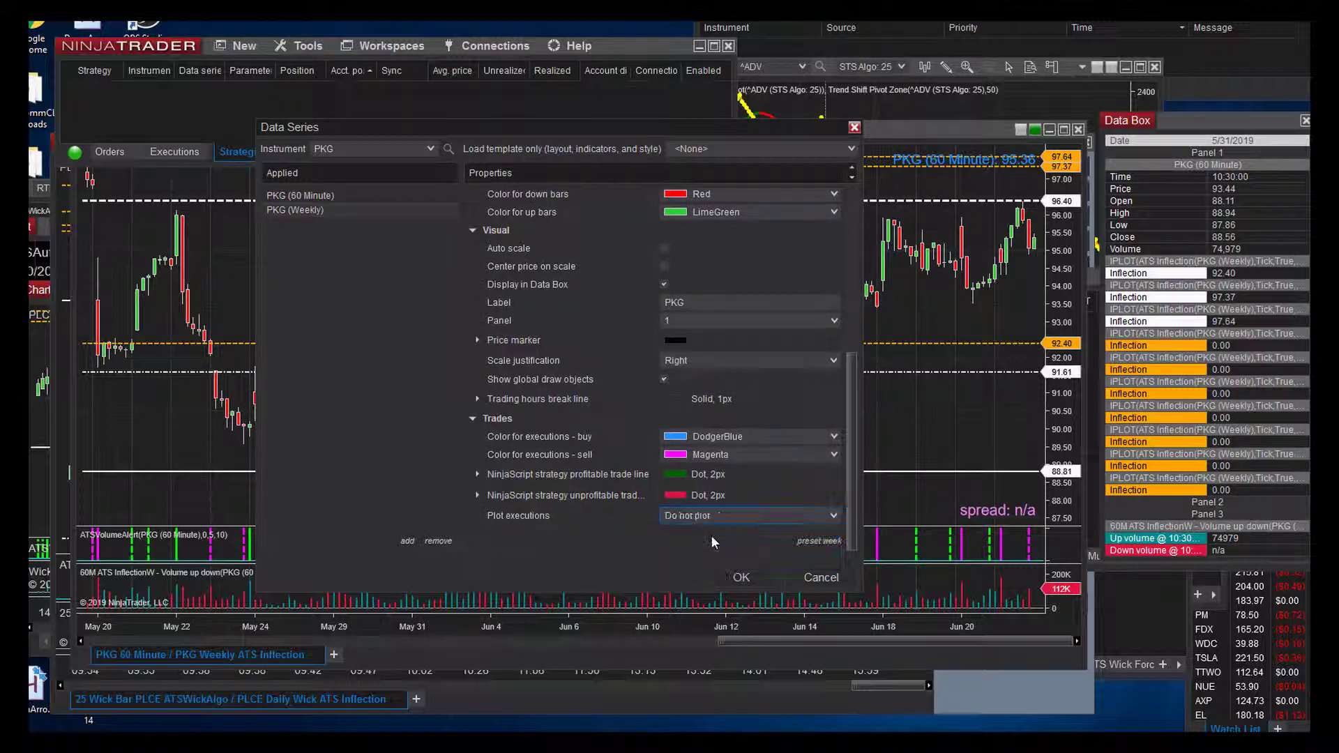
left_click(742, 577)
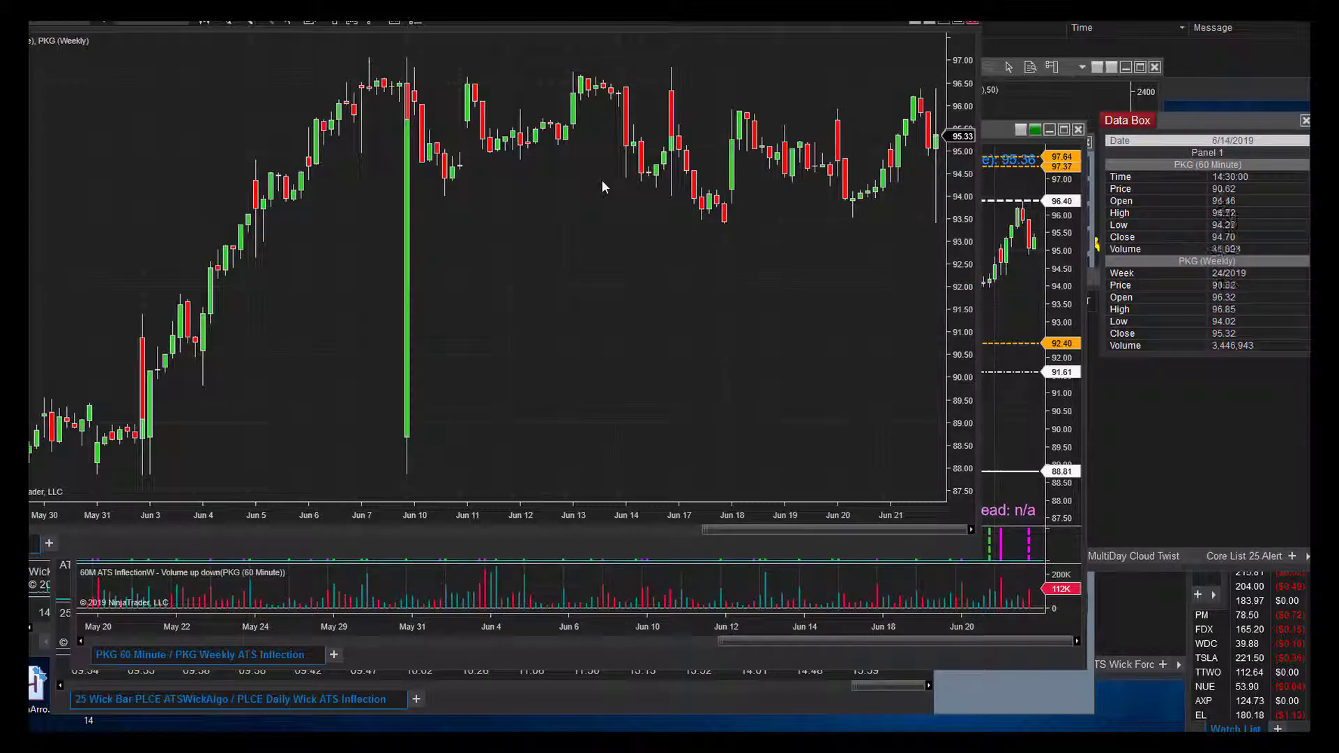
Restore and reposition the PKG chart window, then bring up its Data Series dialog.
double_click(600, 23)
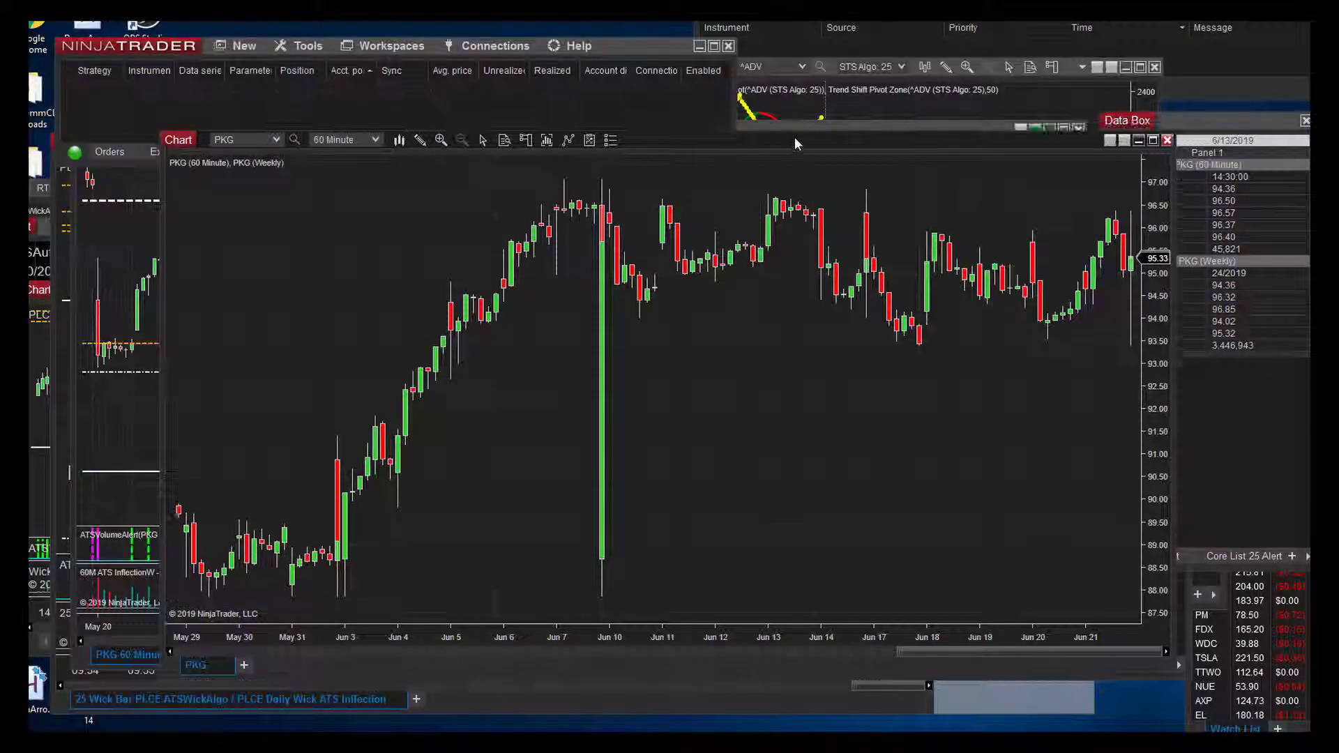
left_click_drag(794, 138, 773, 129)
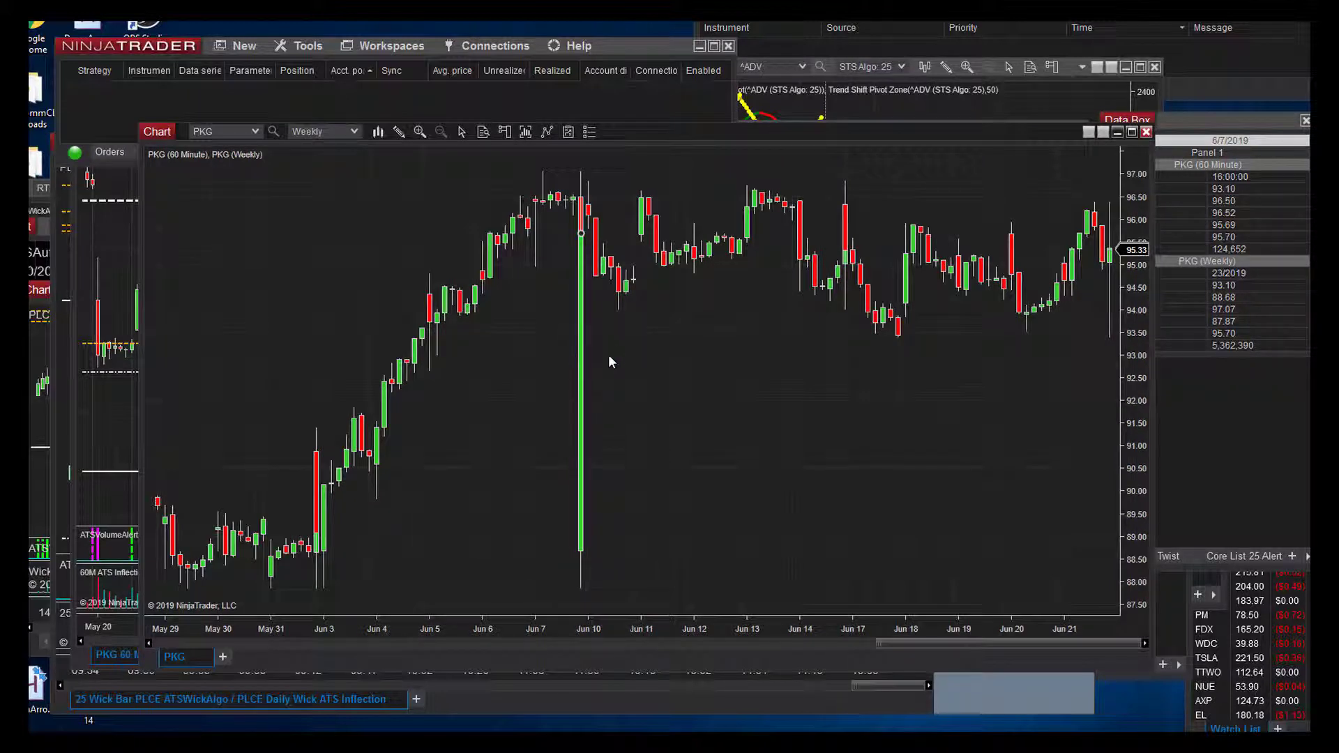
right_click(690, 394)
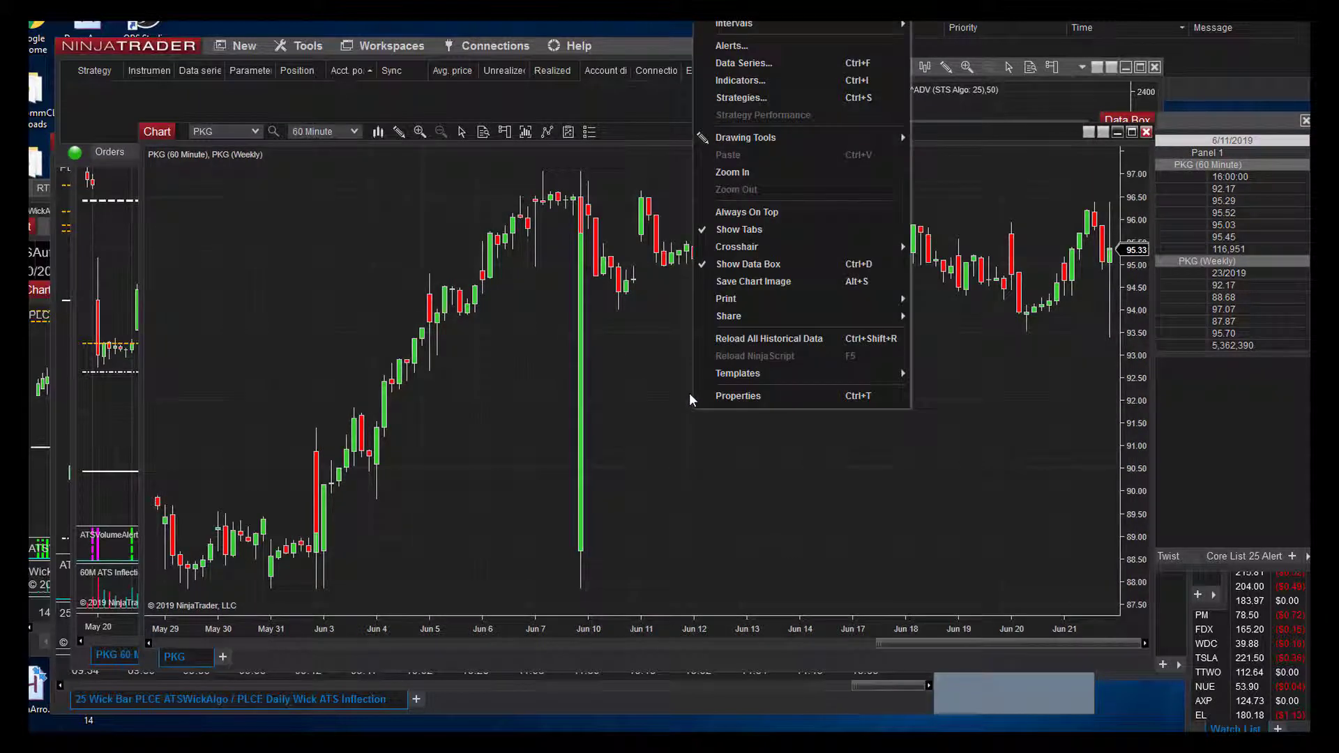
left_click(741, 64)
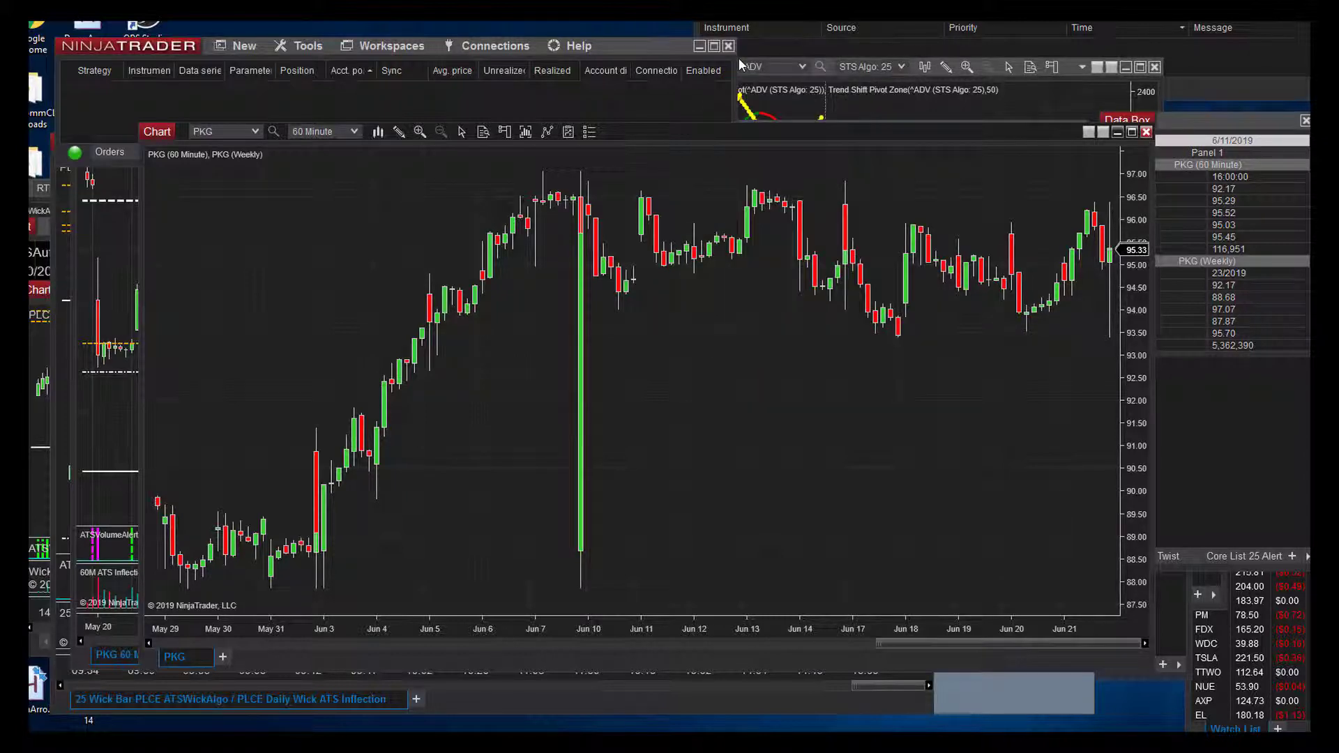
Give the PKG (Weekly) series the STS Algo chart style, apply it, and confirm with OK.
left_click_drag(716, 165, 667, 68)
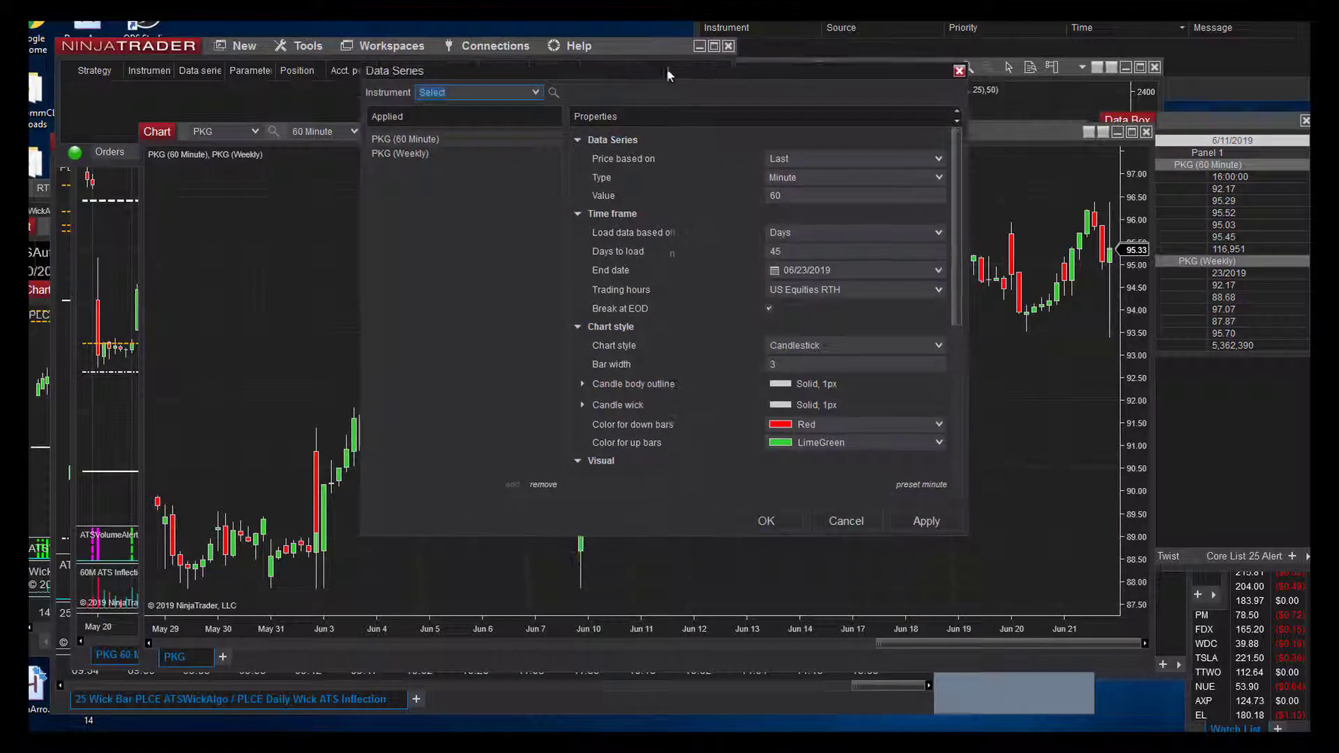
left_click(411, 156)
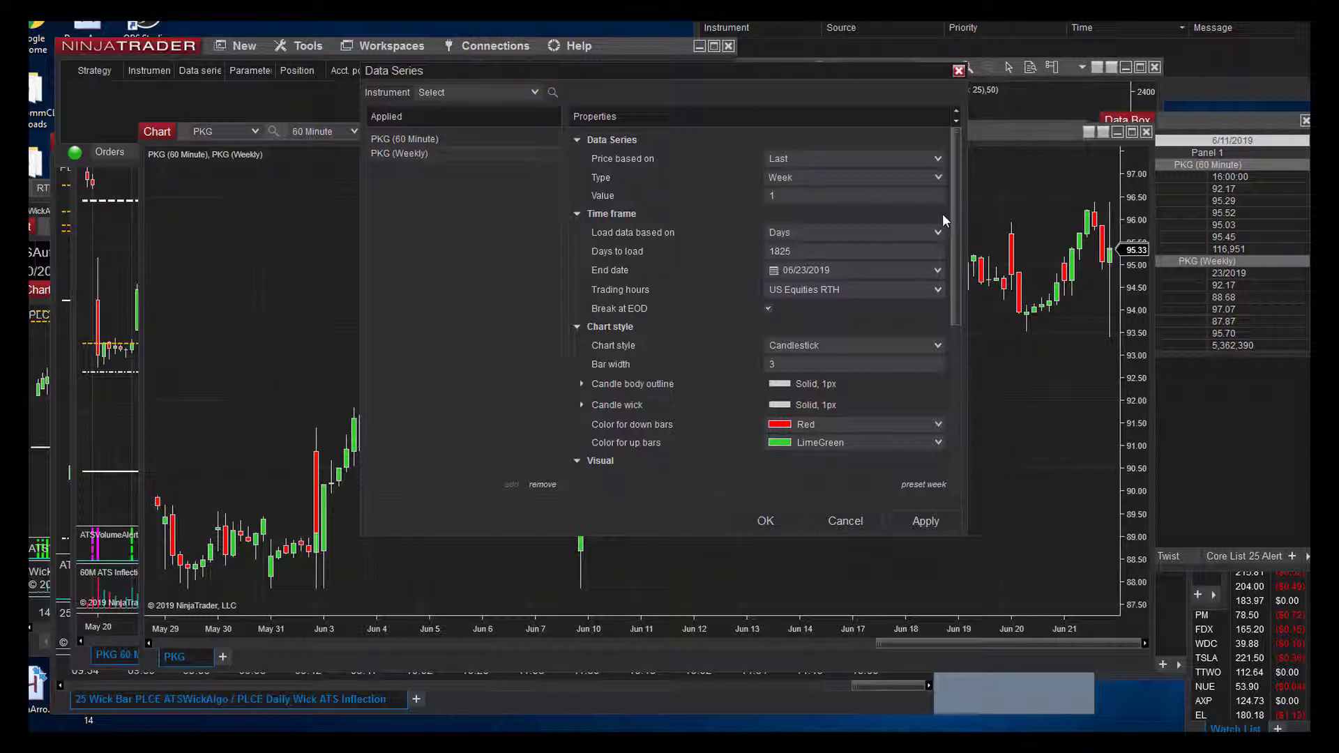
scroll(959, 258, "down", 3)
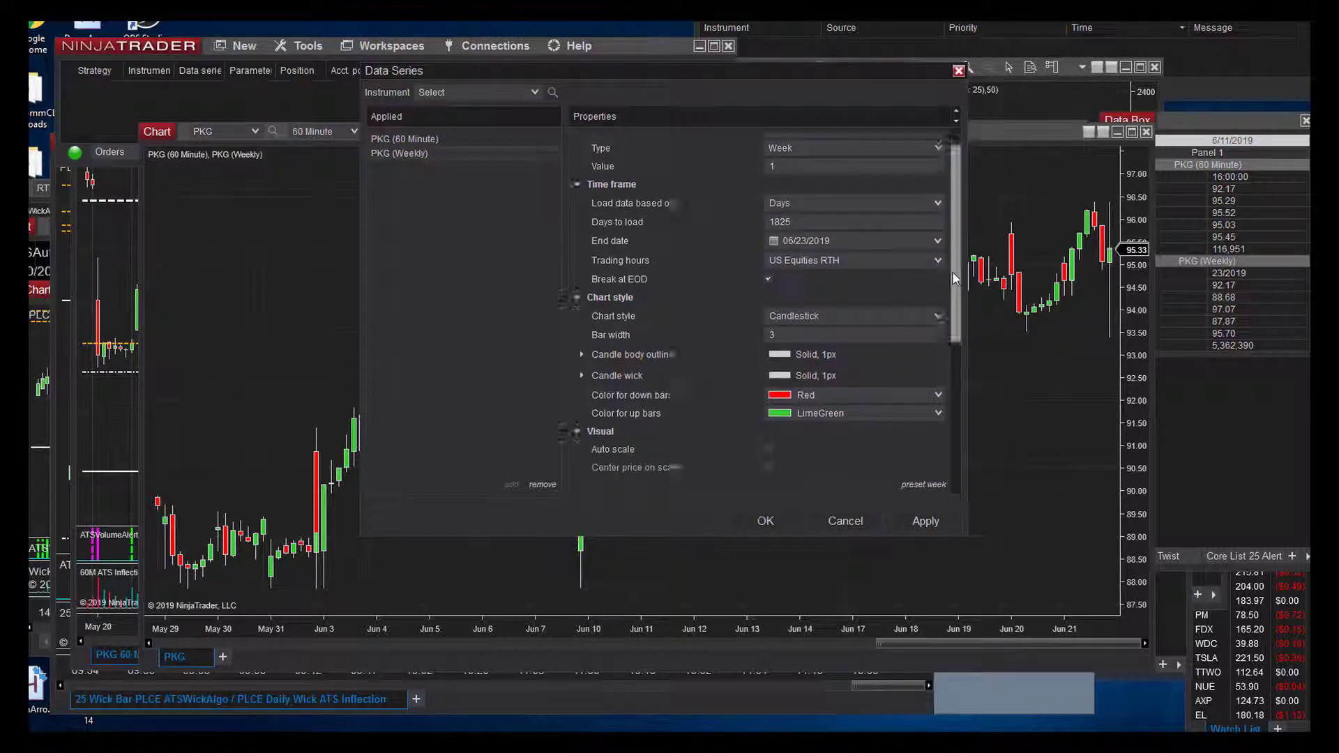
left_click(925, 281)
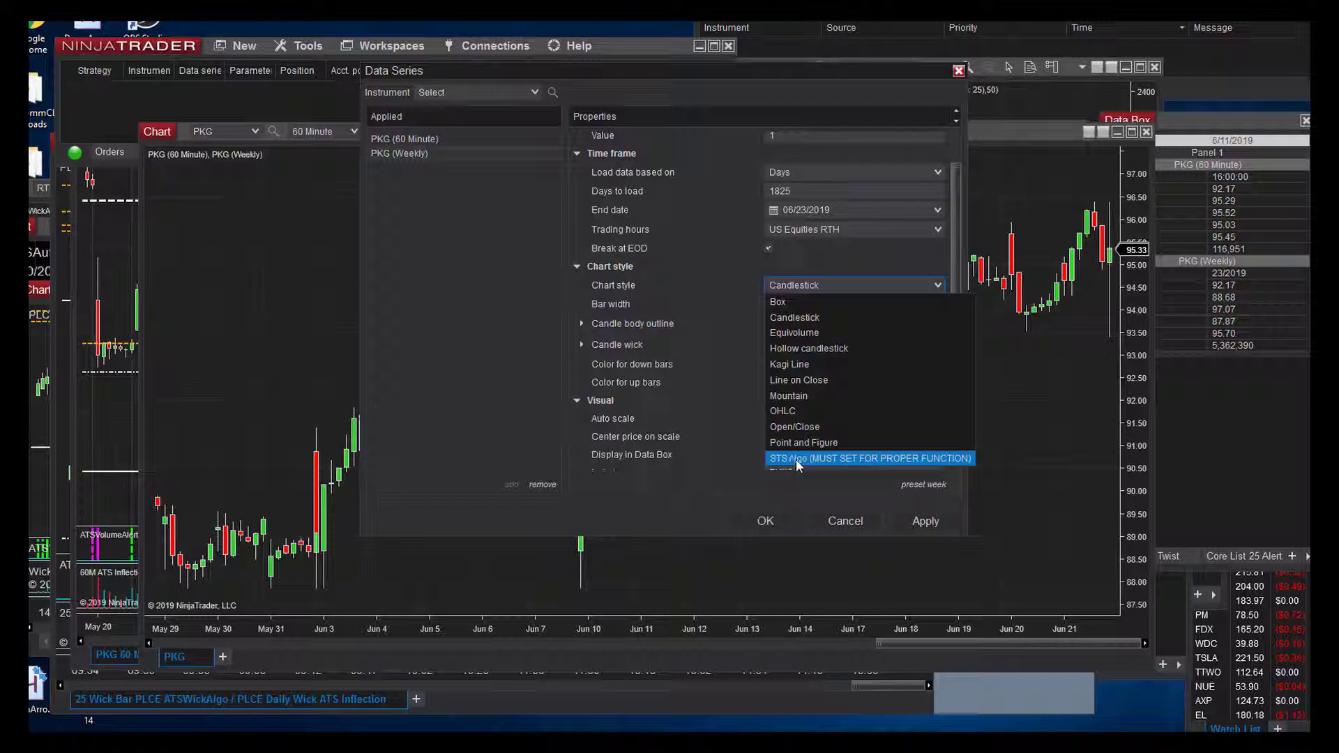
left_click(797, 459)
left_click(917, 526)
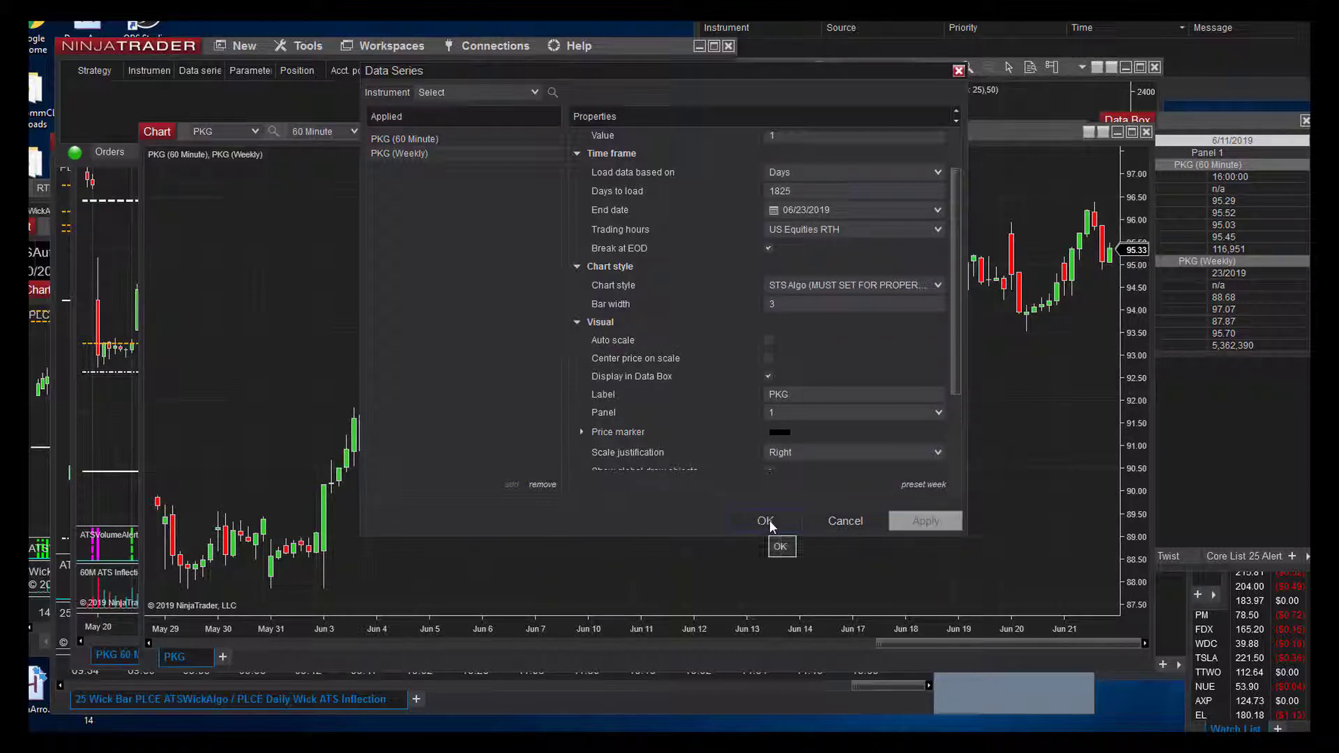
left_click(767, 521)
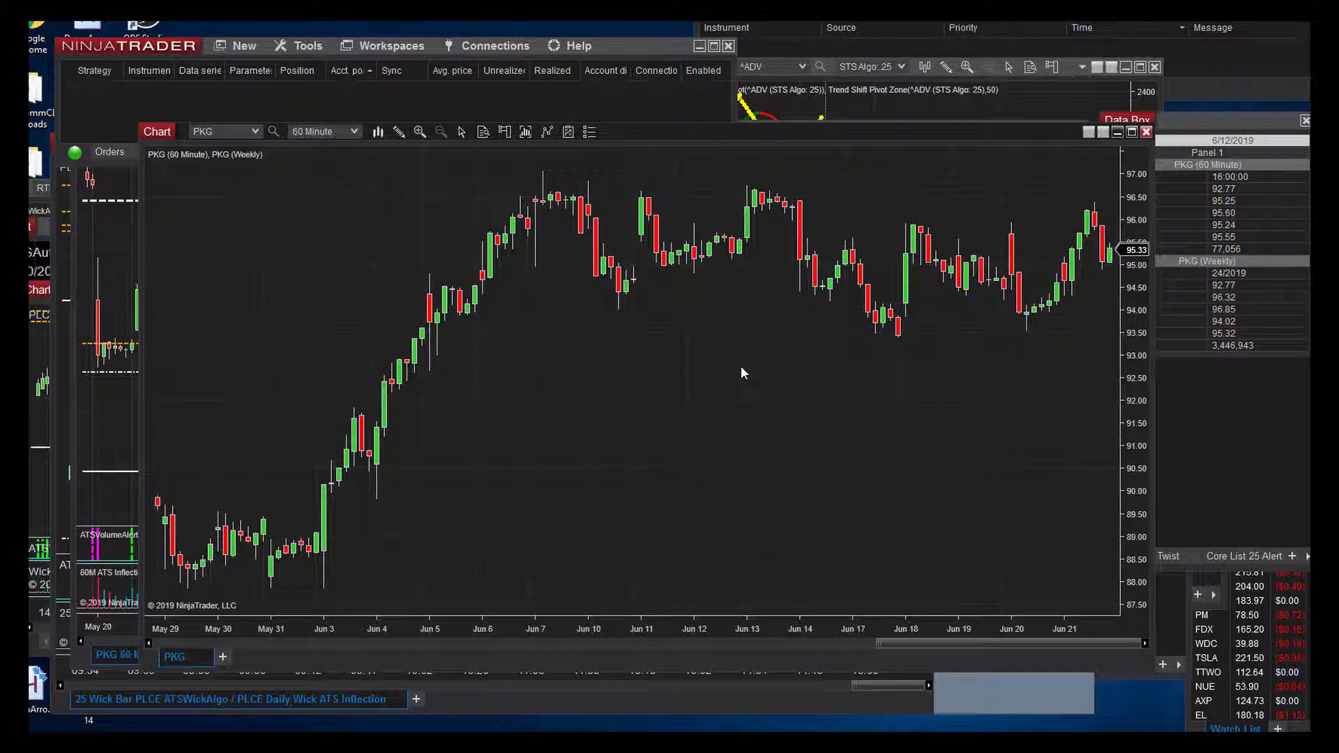
Remove the PKG (Weekly) series in Data Series, leaving only PKG (60 Minute), and apply.
right_click(597, 330)
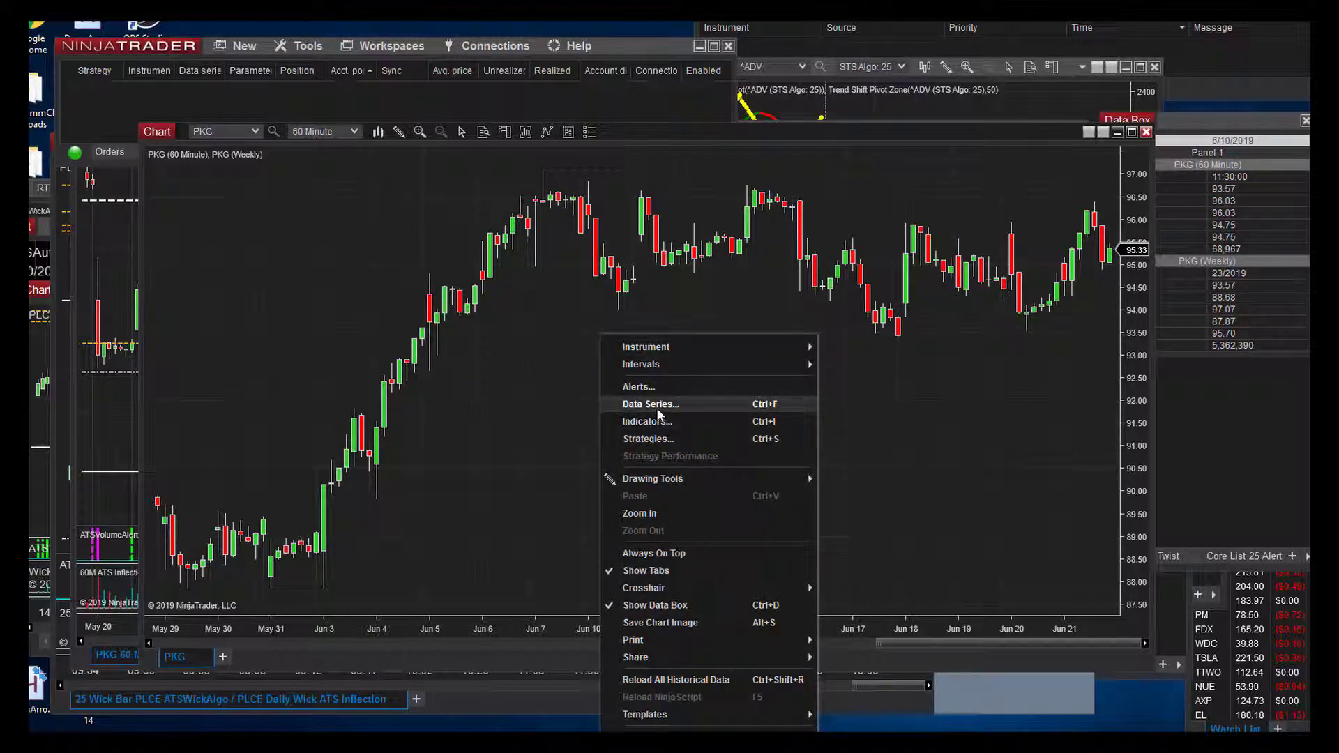
left_click(656, 406)
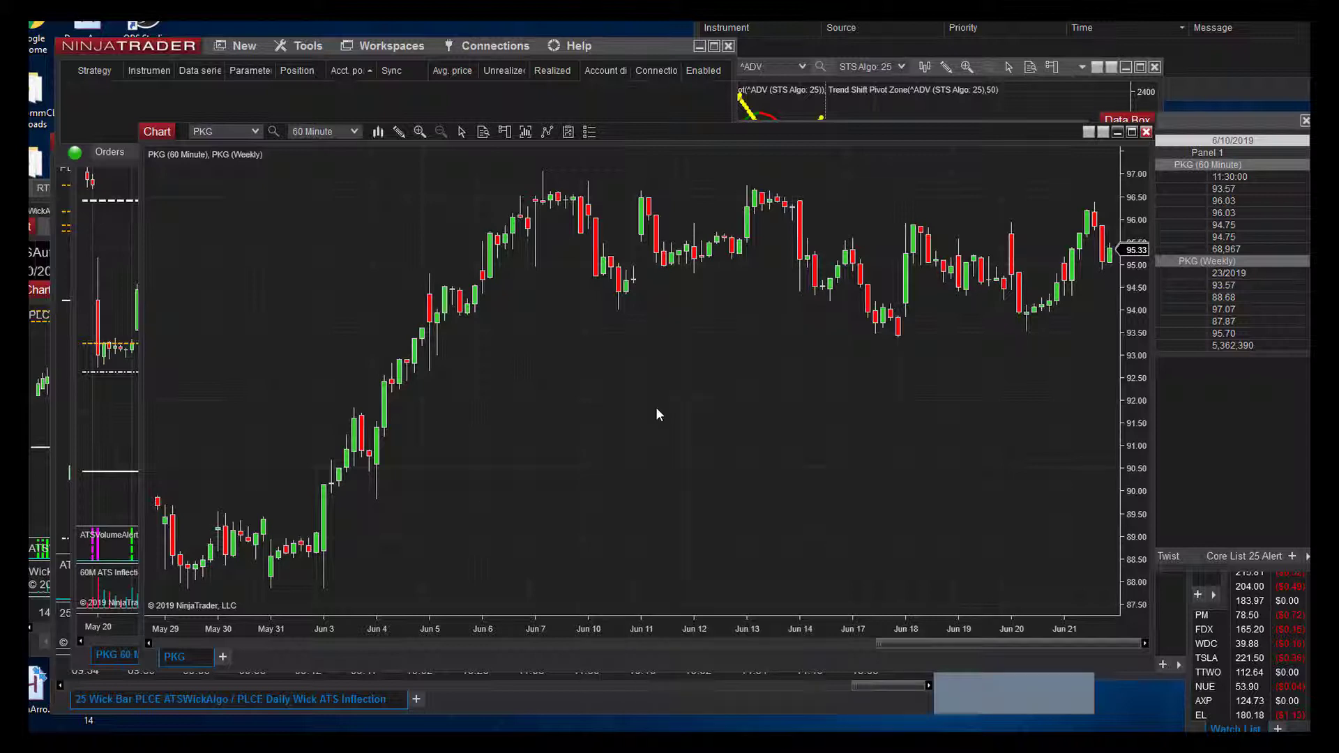
left_click(444, 252)
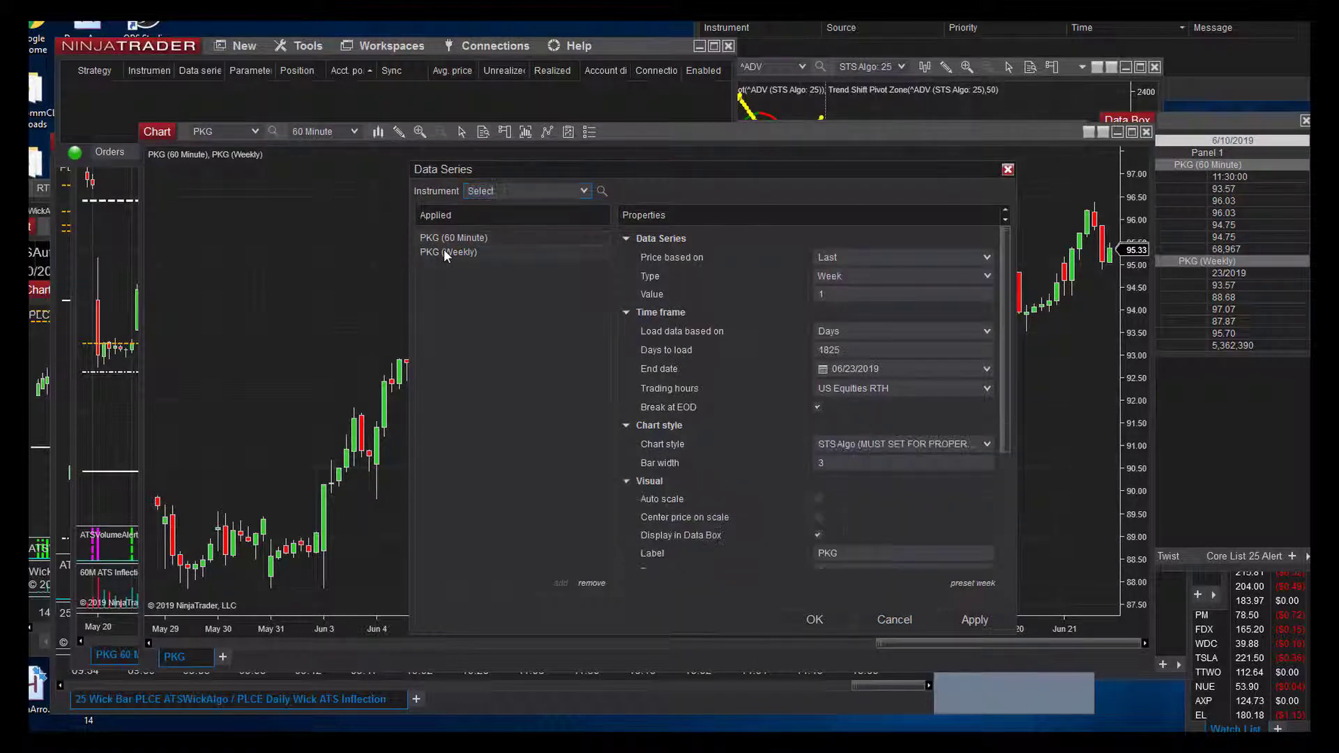
left_click(594, 584)
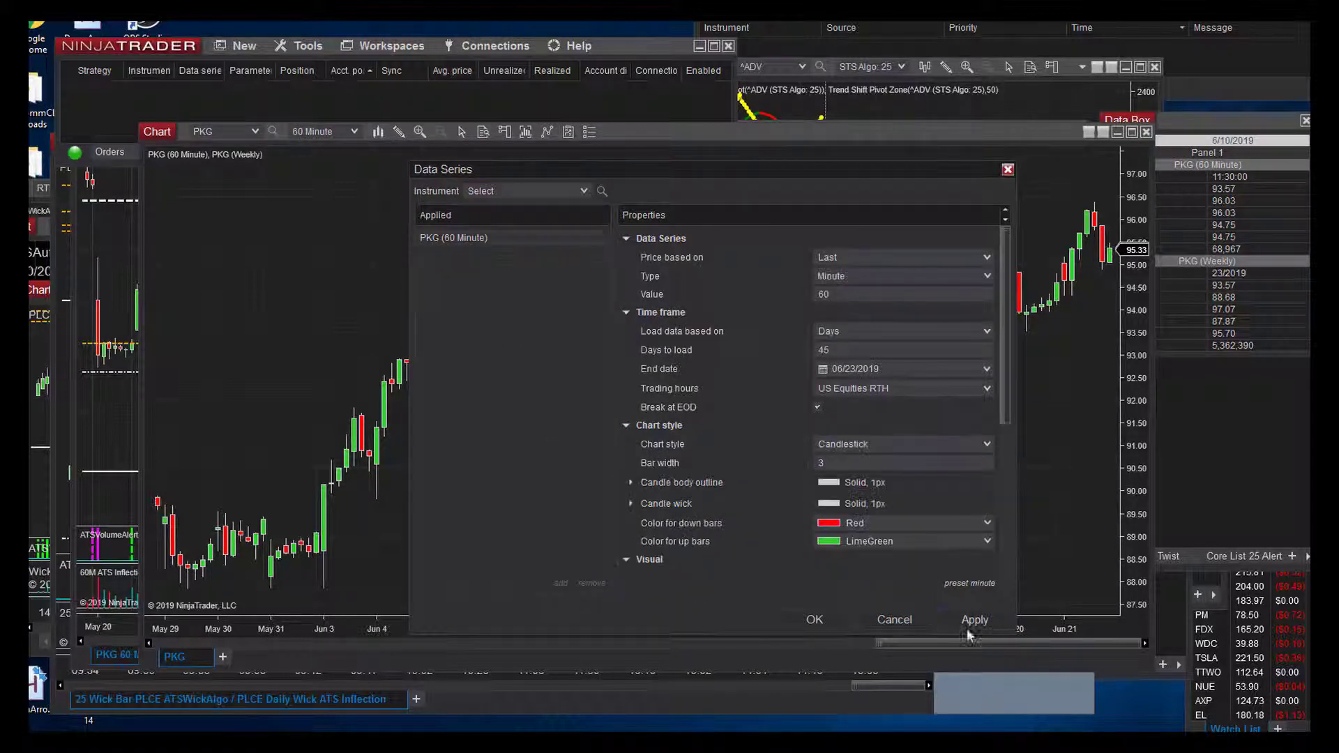
left_click(977, 620)
left_click(814, 620)
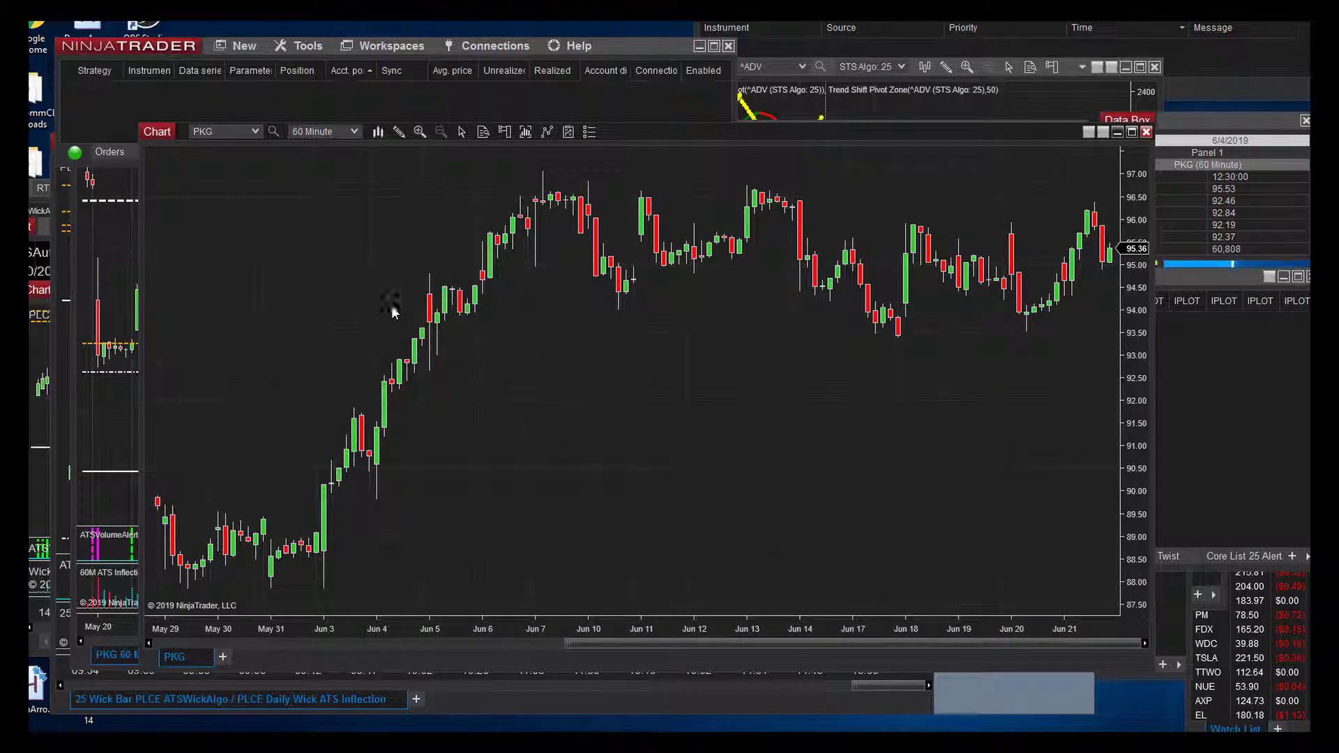
Move the PKG chart window up and to the left.
right_click(609, 375)
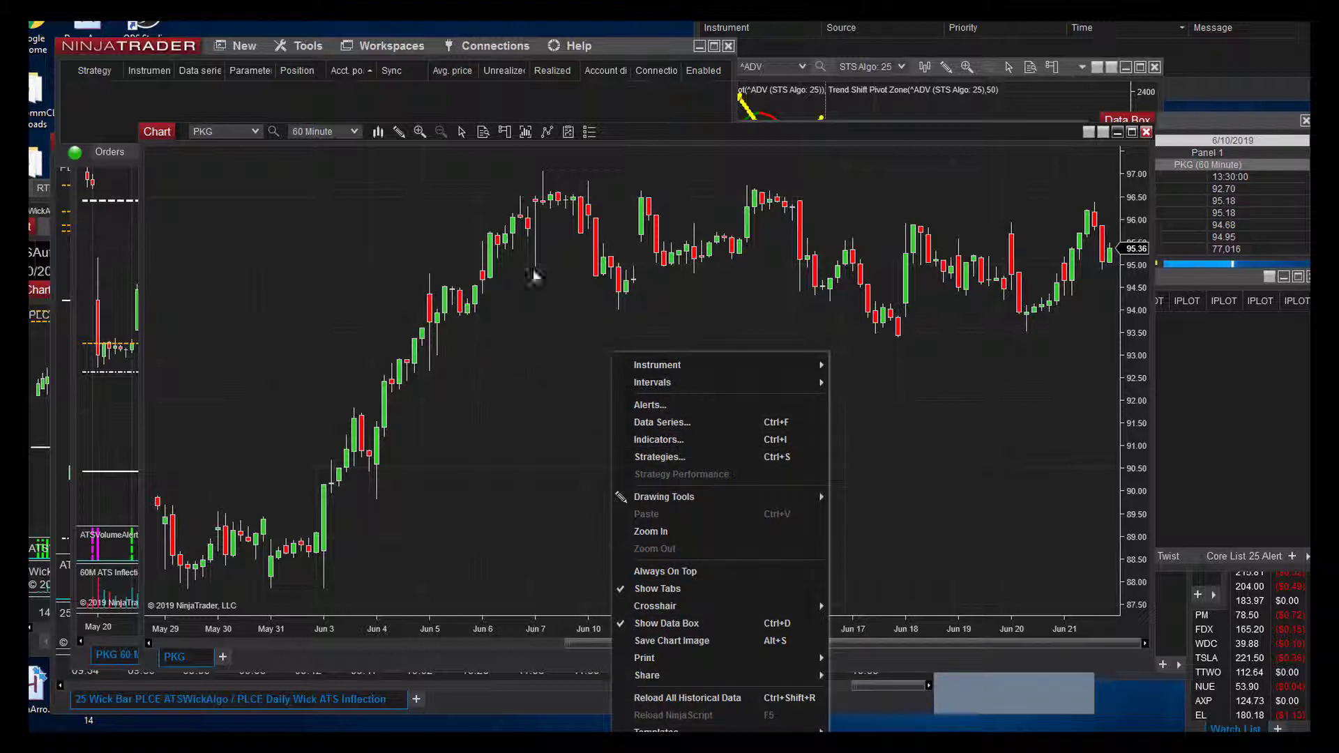
left_click(450, 157)
left_click_drag(605, 135, 552, 47)
Load the 60MATSInflectionW template from ATSBackUps and dismiss the two-data-series error.
right_click(660, 270)
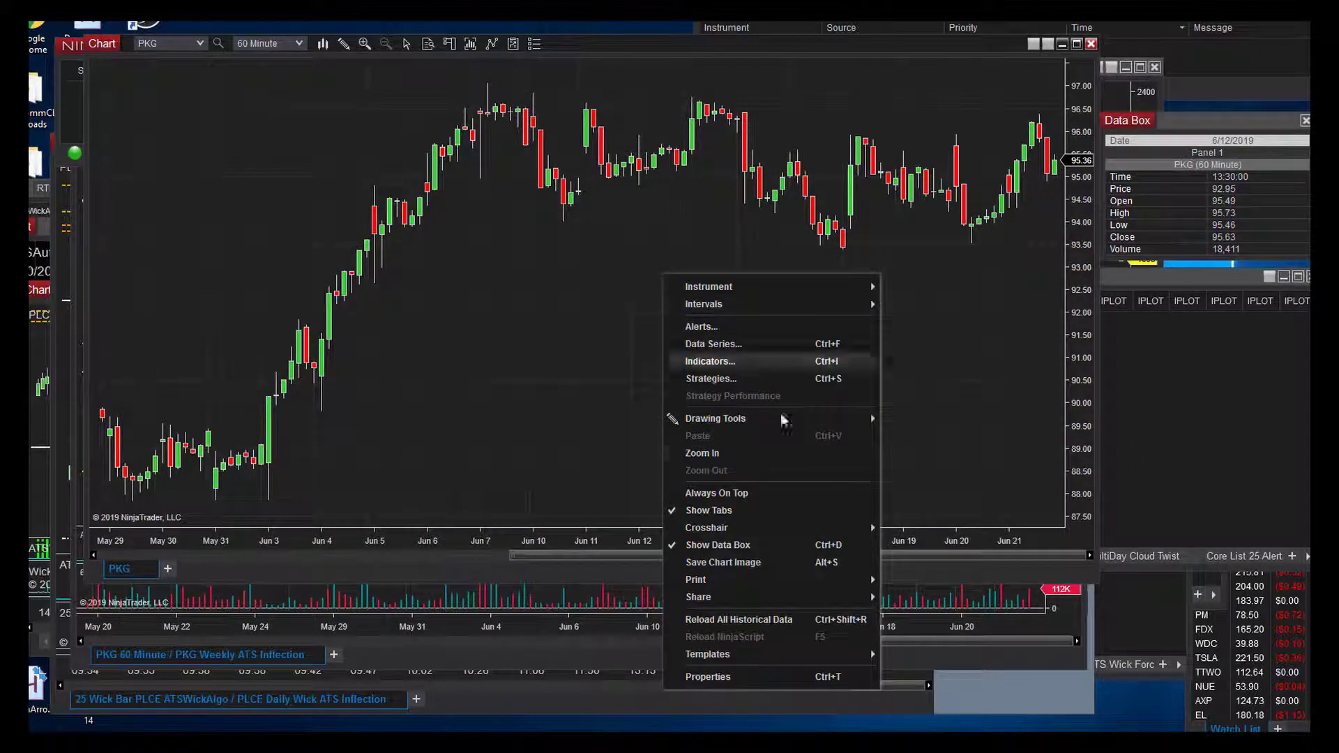
mouse_move(865, 656)
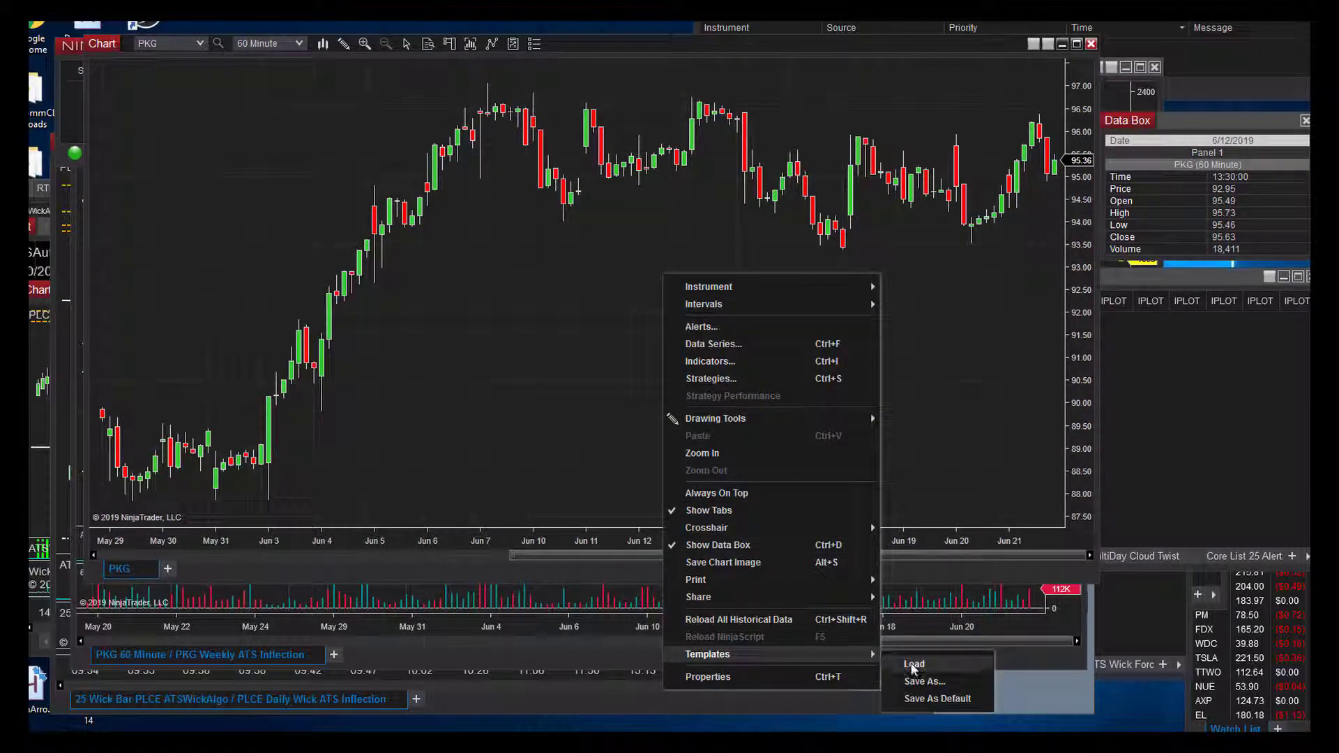
left_click(912, 665)
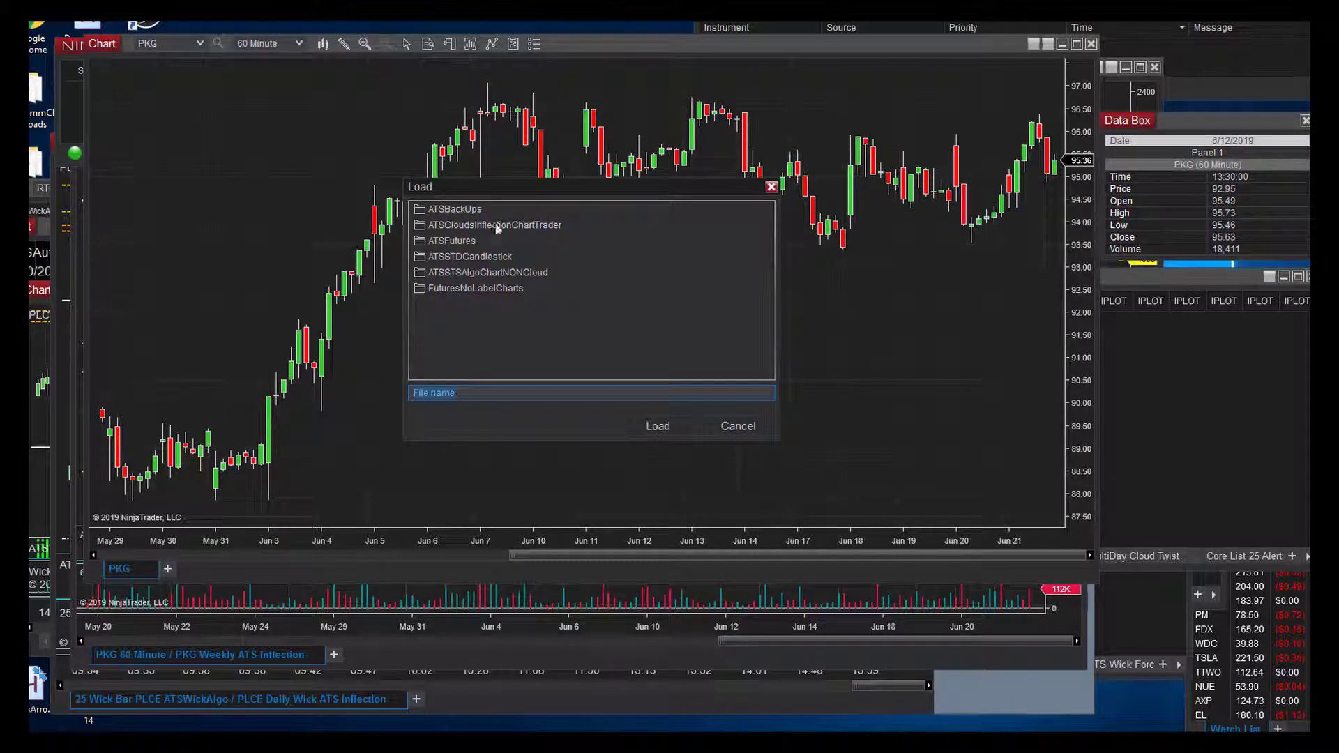
double_click(462, 209)
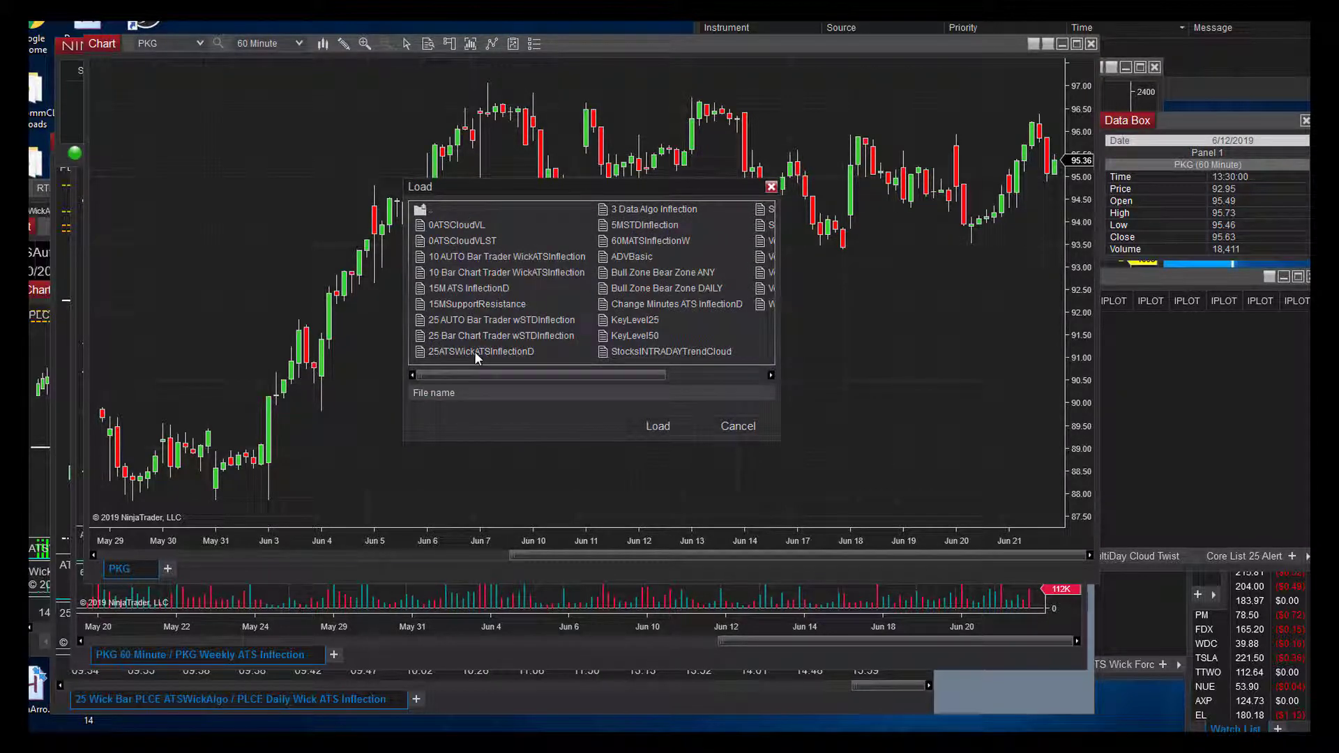
left_click(652, 241)
left_click(651, 424)
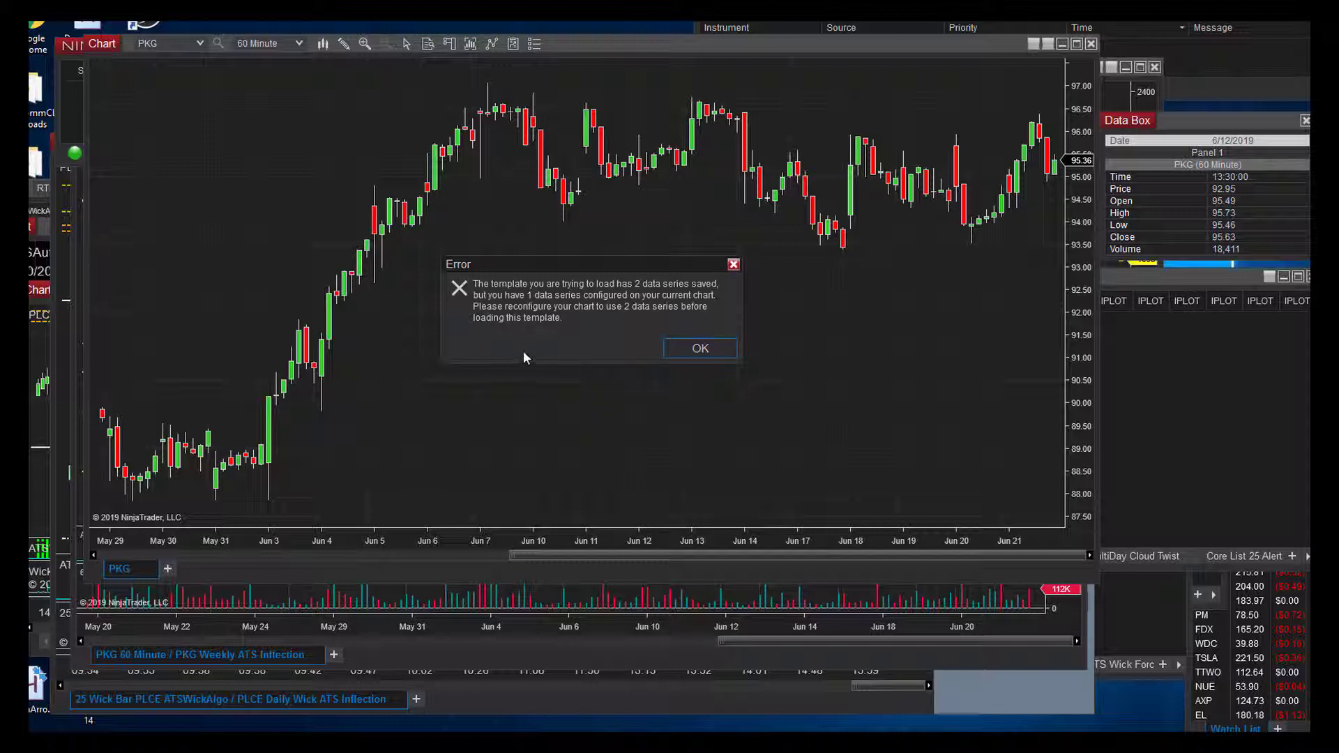
left_click(712, 348)
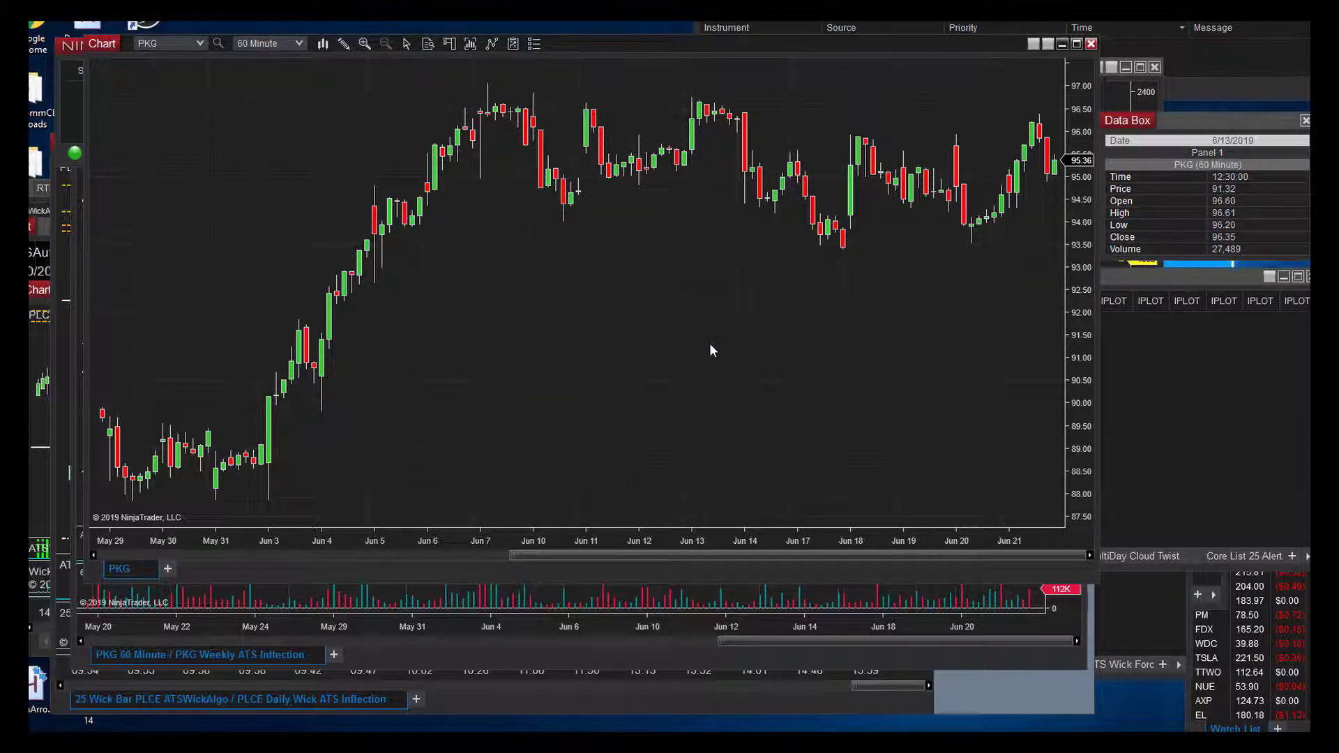